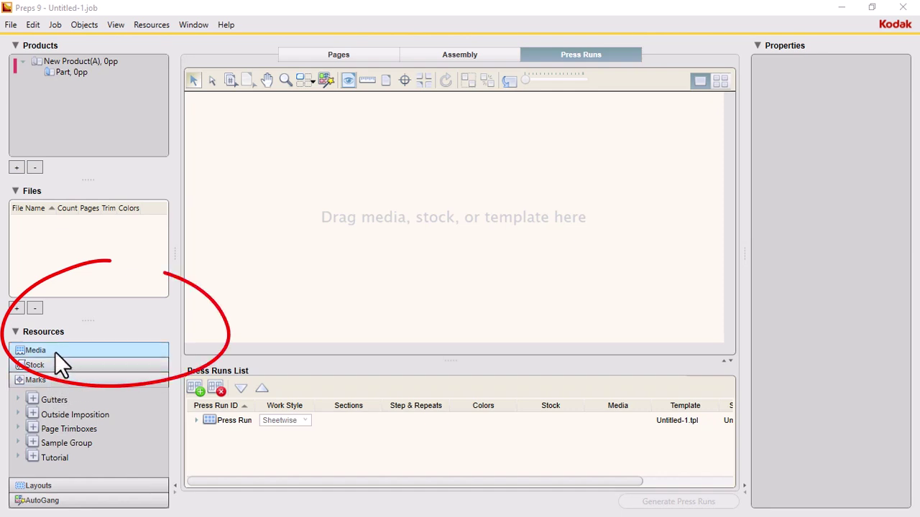
# Assign the SM 74 media to the press run
pyautogui.click(55, 351)
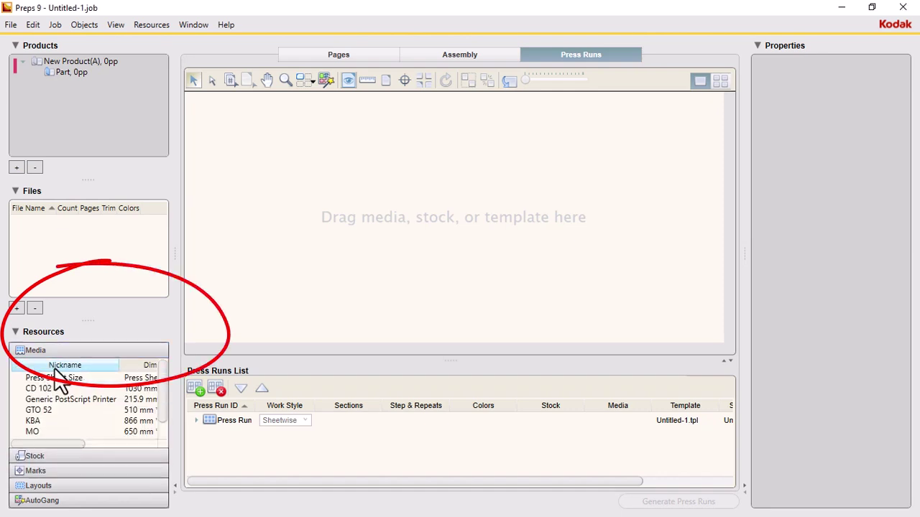
pyautogui.scroll(-1, 159, 413)
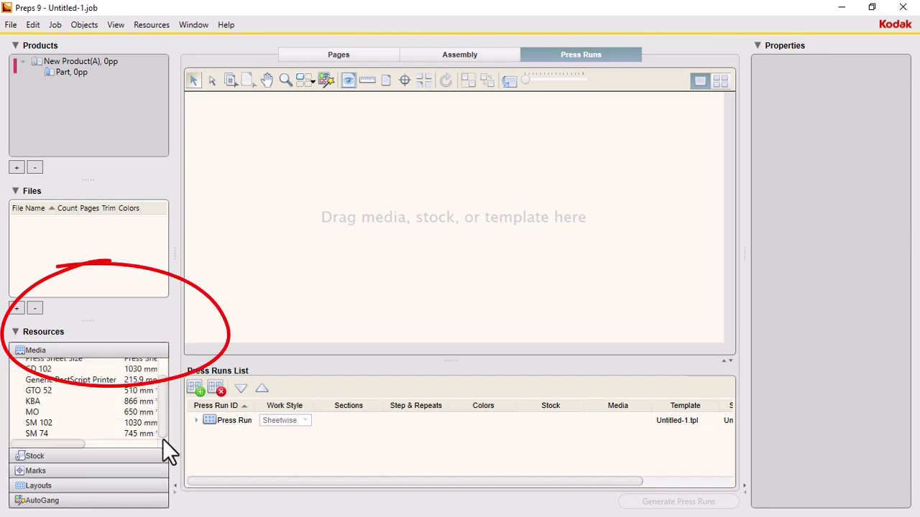
pyautogui.click(43, 433)
pyautogui.doubleClick(43, 432)
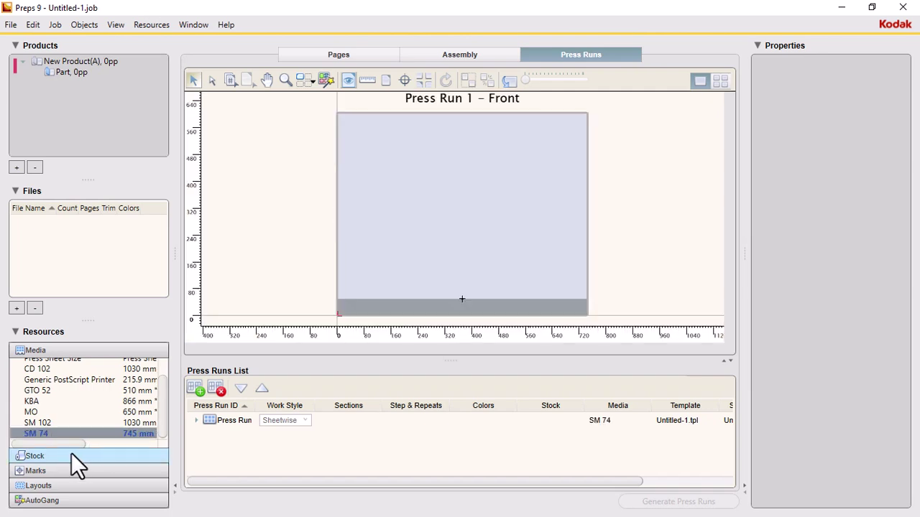
# Add the 610 mm × 457 mm Universal Unocoated stock to the press run
pyautogui.click(65, 455)
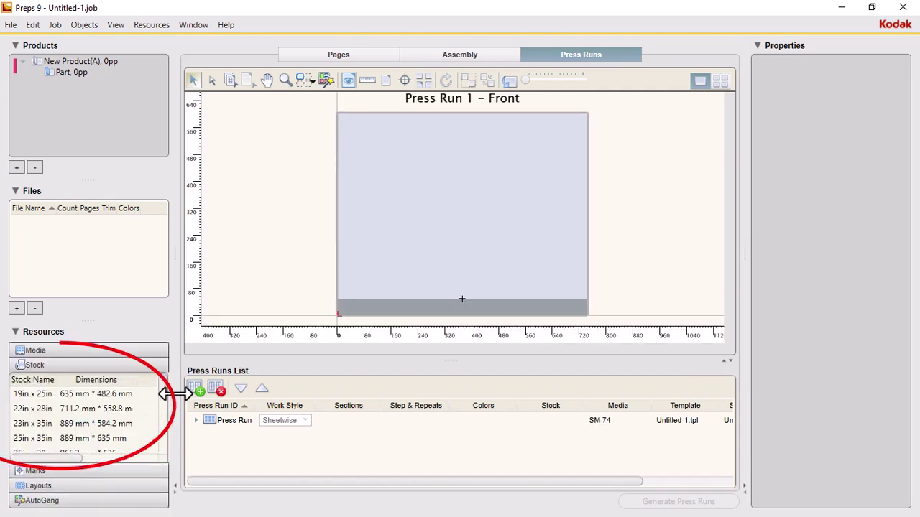
pyautogui.moveTo(163, 389); pyautogui.dragTo(165, 448)
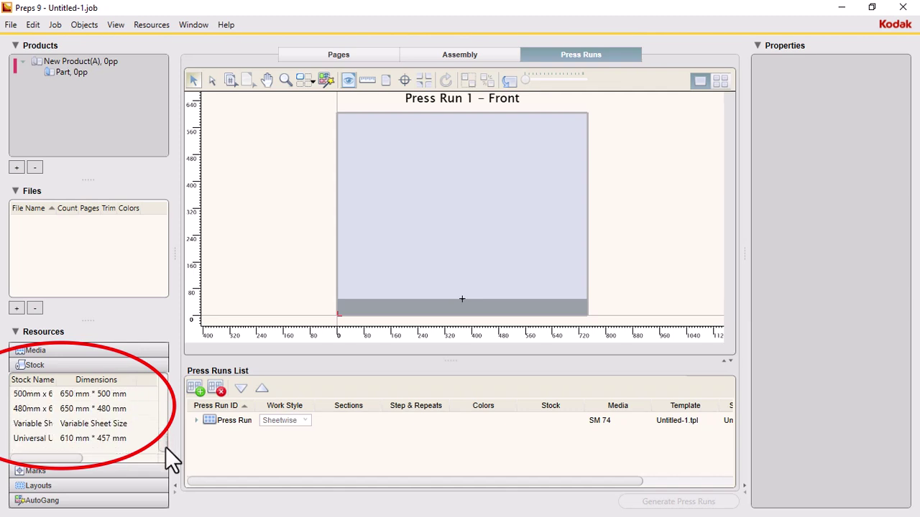
pyautogui.doubleClick(35, 439)
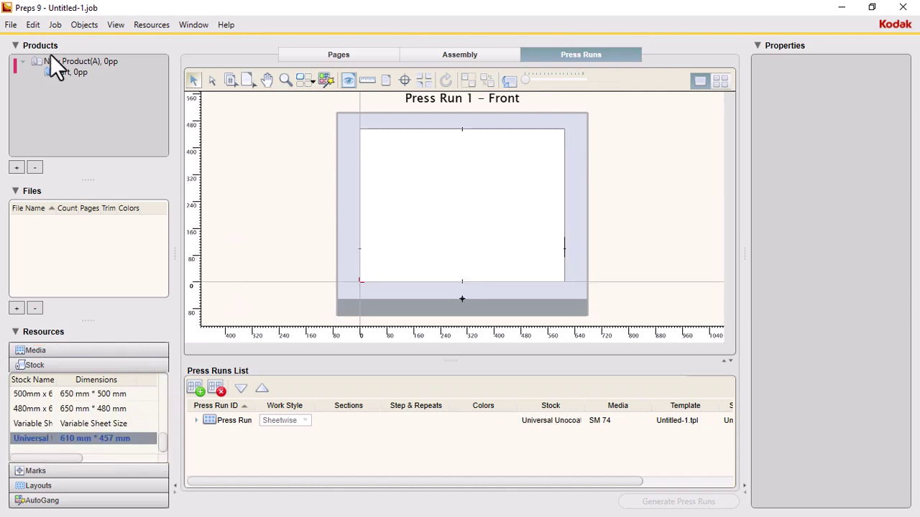
# Create an imposition with 2 horizontal and 2 vertical pages, using Head Right as the reference page orientation
pyautogui.click(46, 25)
pyautogui.moveTo(24, 24)
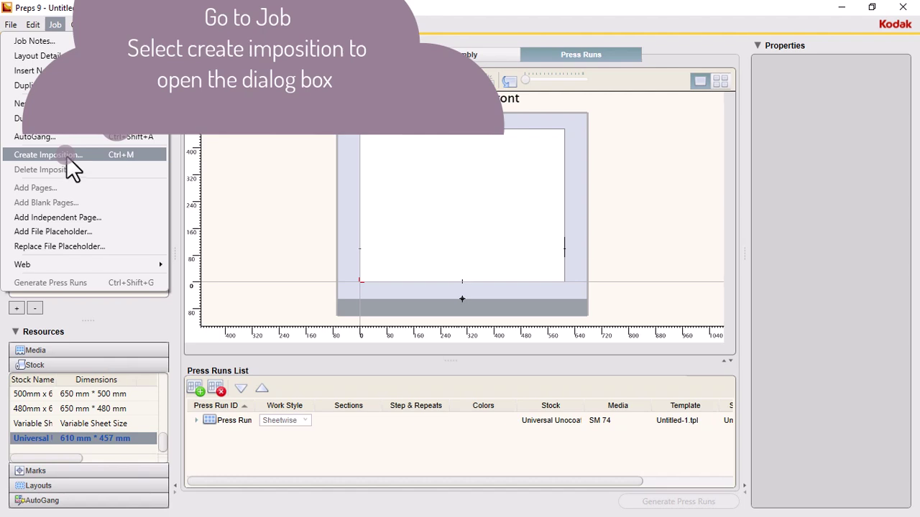
pyautogui.click(120, 154)
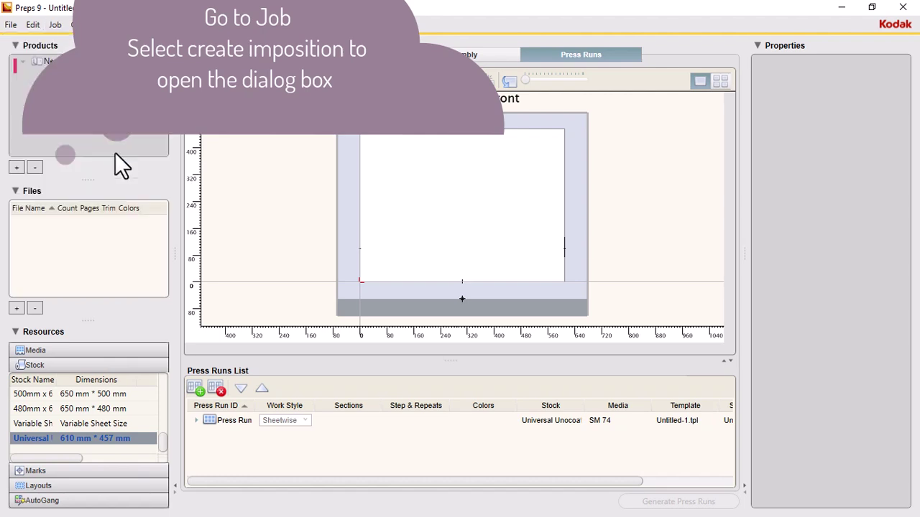
pyautogui.doubleClick(352, 224)
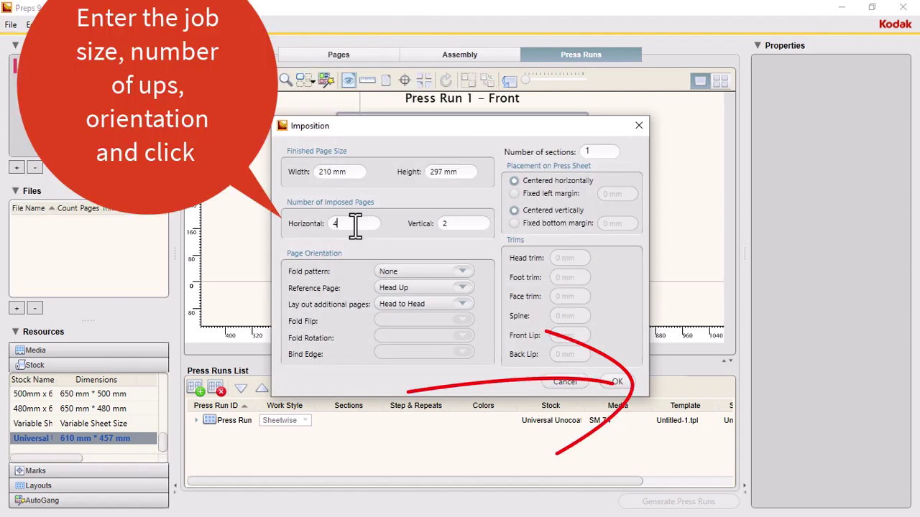
pyautogui.write('2')
pyautogui.click(461, 288)
pyautogui.click(424, 321)
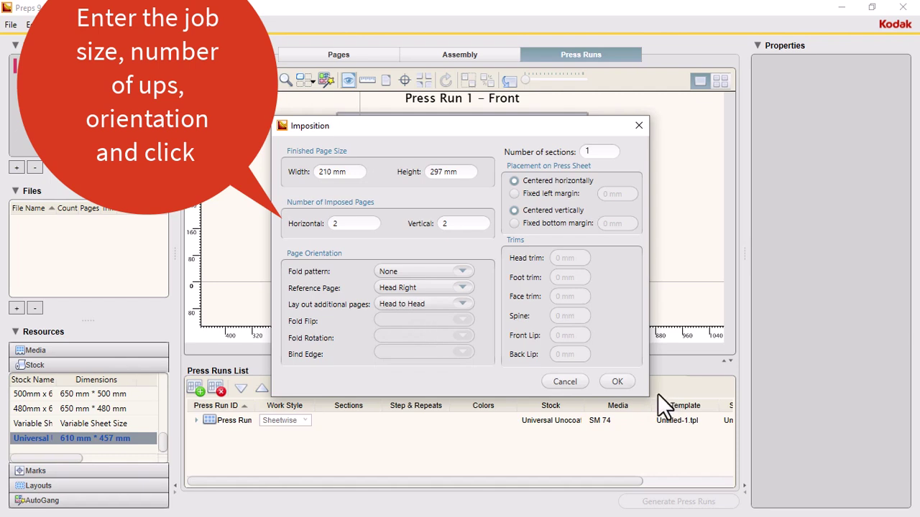
pyautogui.click(620, 382)
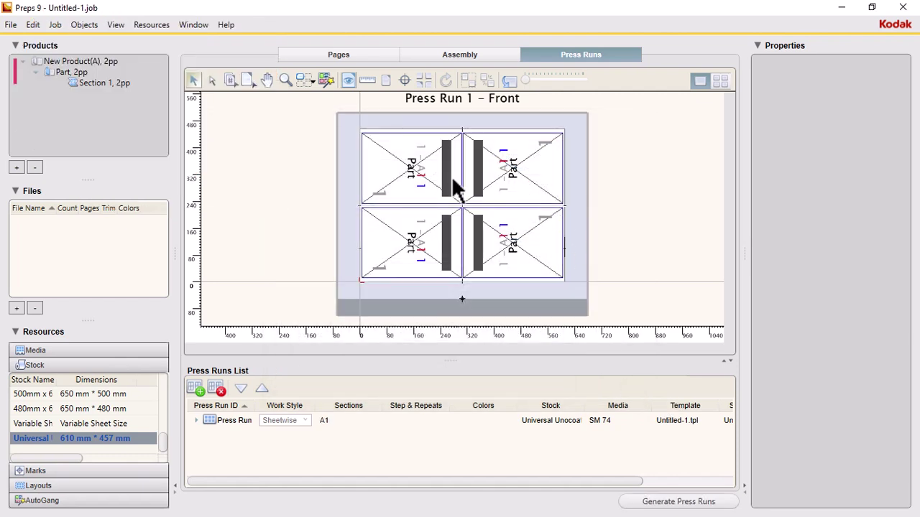
# Number the imposed front pages 1 and 4 in the lower row, then 5 and 8 in the upper row, running anticlockwise
pyautogui.click(230, 79)
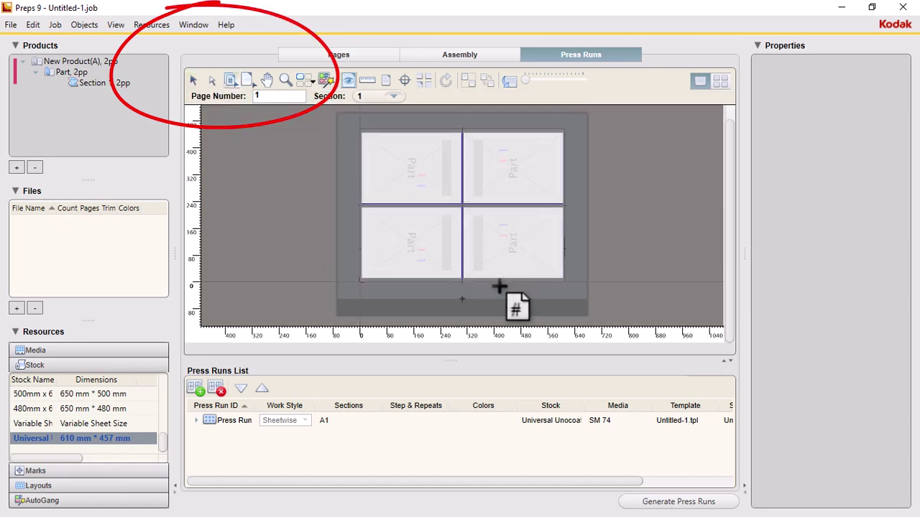
pyautogui.click(437, 259)
pyautogui.click(492, 268)
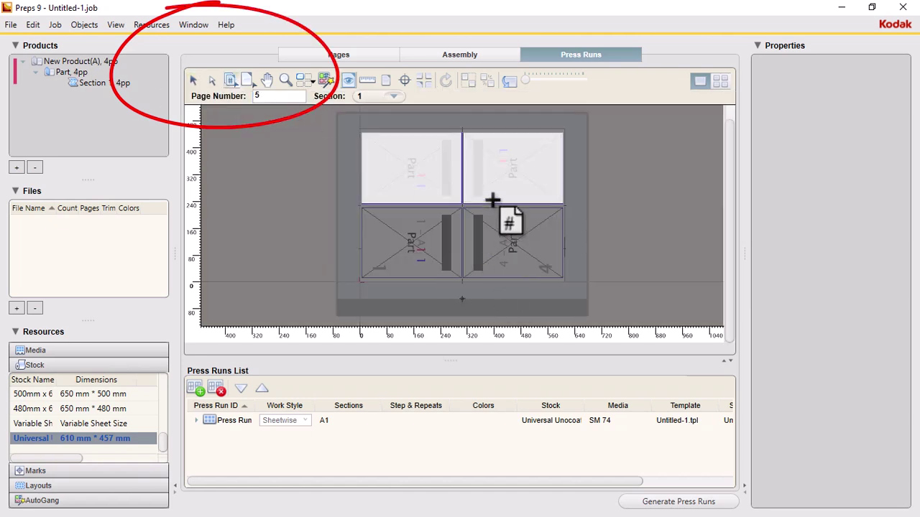
pyautogui.click(493, 185)
pyautogui.click(414, 171)
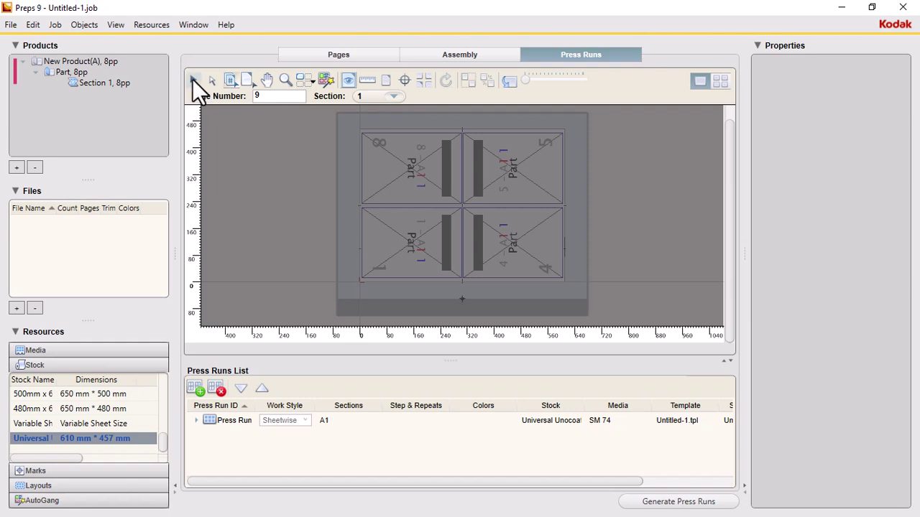
pyautogui.click(192, 79)
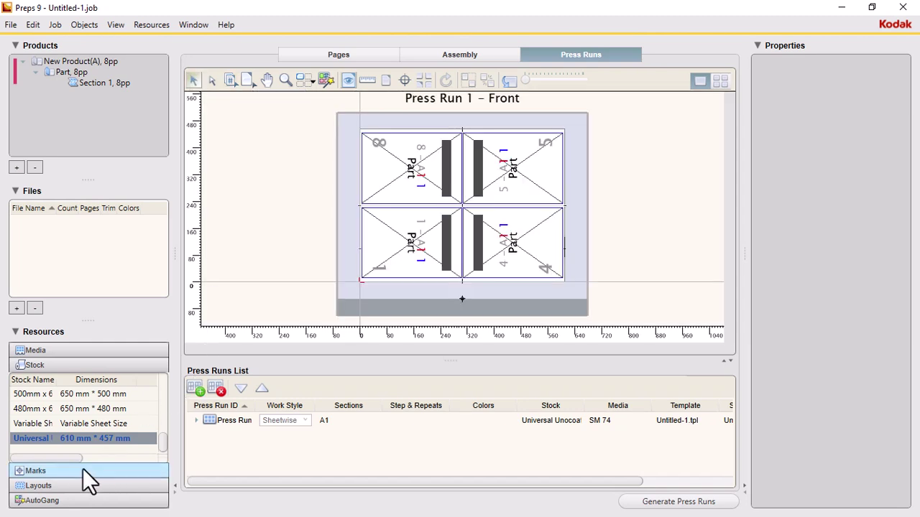
# Add the Slugline.smk mark from the Tutorial marks group to the imposition
pyautogui.click(82, 468)
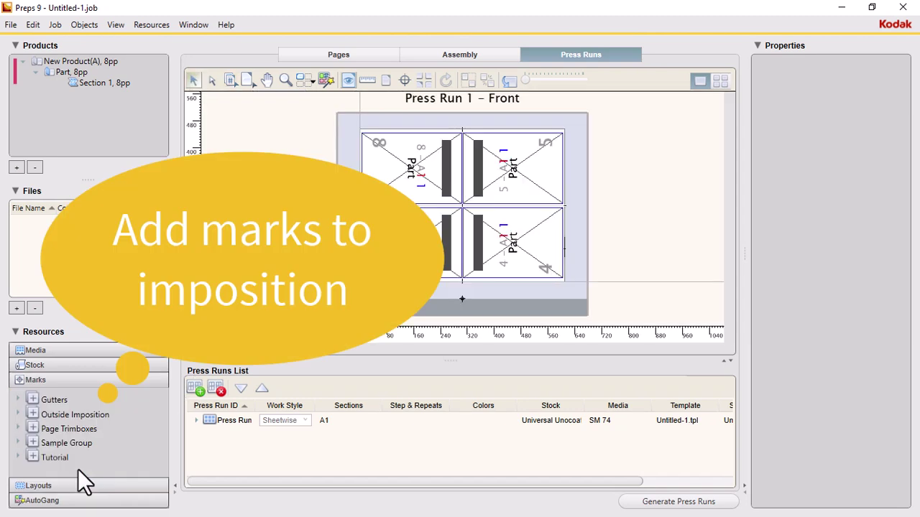
pyautogui.click(18, 458)
pyautogui.moveTo(162, 400); pyautogui.dragTo(163, 469)
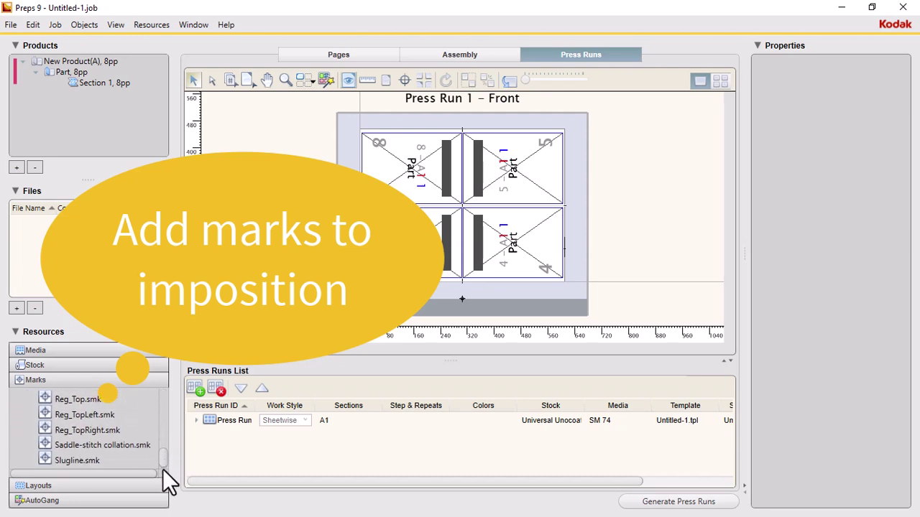
pyautogui.click(70, 460)
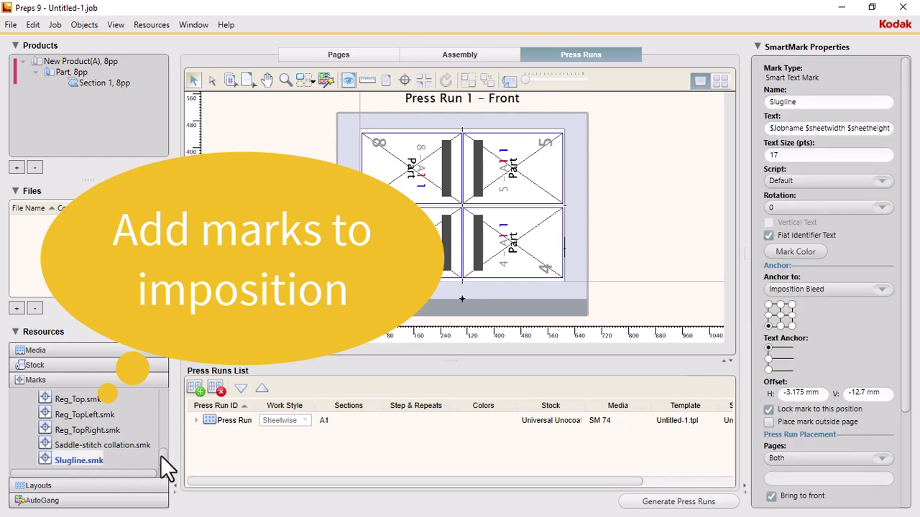
# Add the ColorBar, Cropmarks, FoldMarks and Perfect-bound collation marks from the Tutorial group to the imposition
pyautogui.moveTo(160, 455); pyautogui.dragTo(159, 413)
pyautogui.click(88, 411)
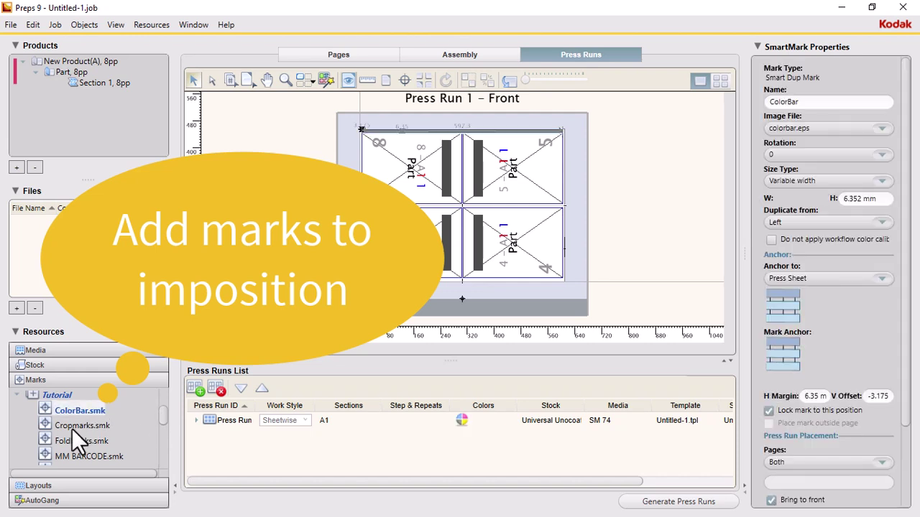
pyautogui.click(72, 426)
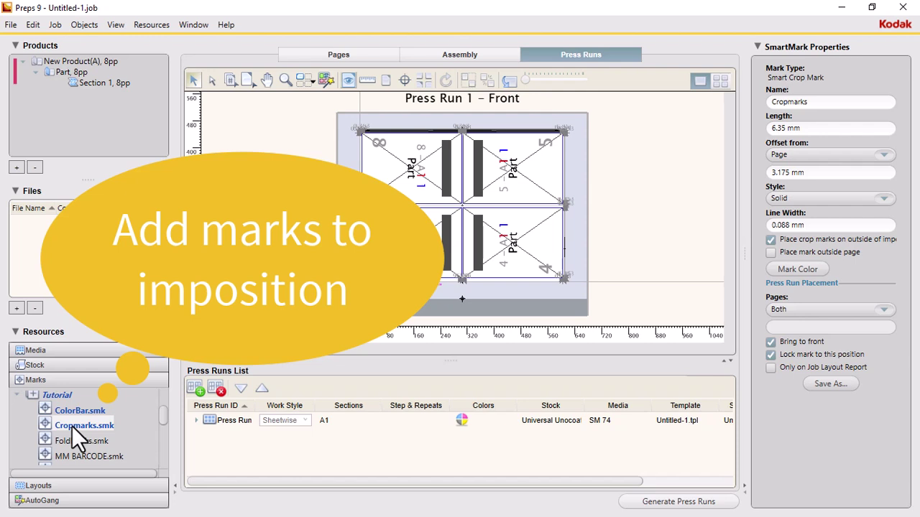
pyautogui.click(86, 441)
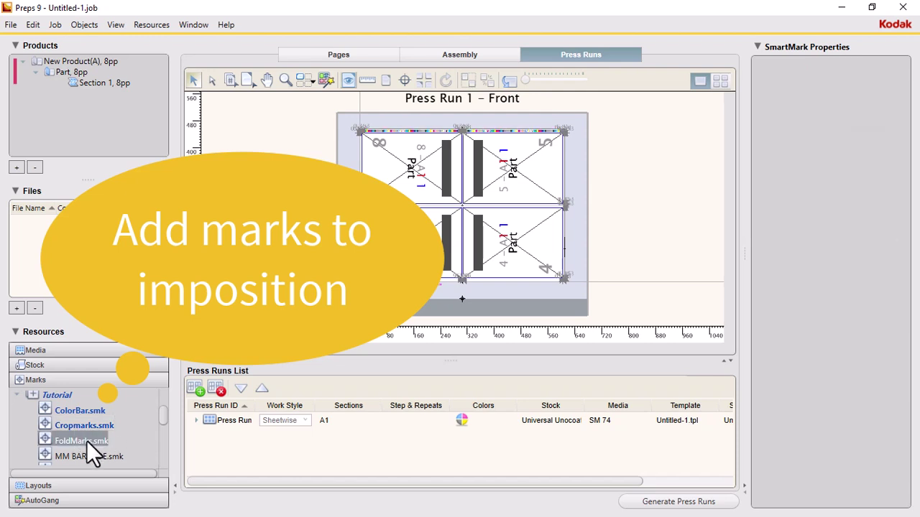
pyautogui.moveTo(165, 414); pyautogui.dragTo(391, 367)
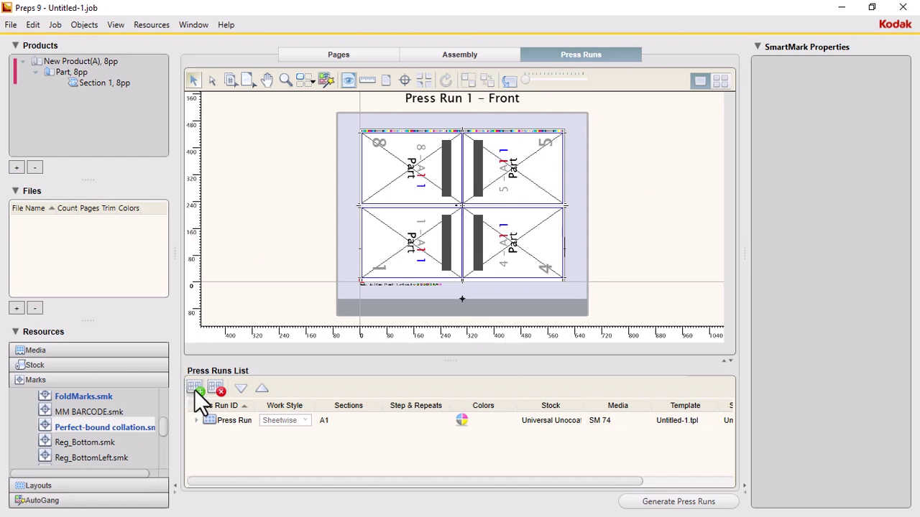
# Check the binding style of the part and the product, and add ten more press runs up to Press Run 11
pyautogui.click(74, 69)
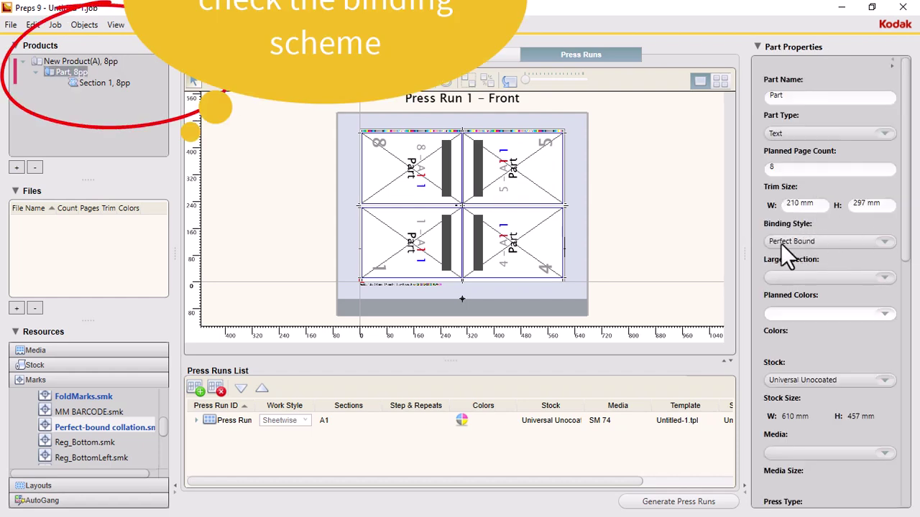
pyautogui.click(97, 60)
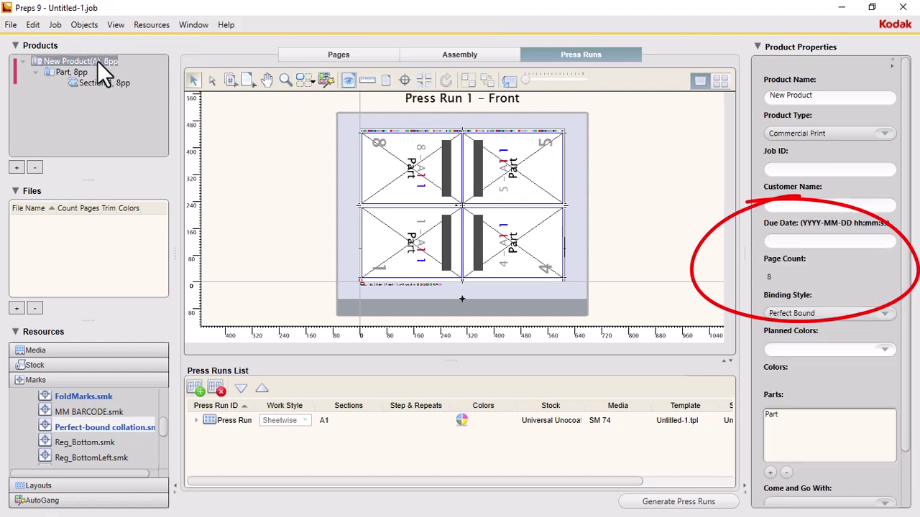
pyautogui.click(196, 387)
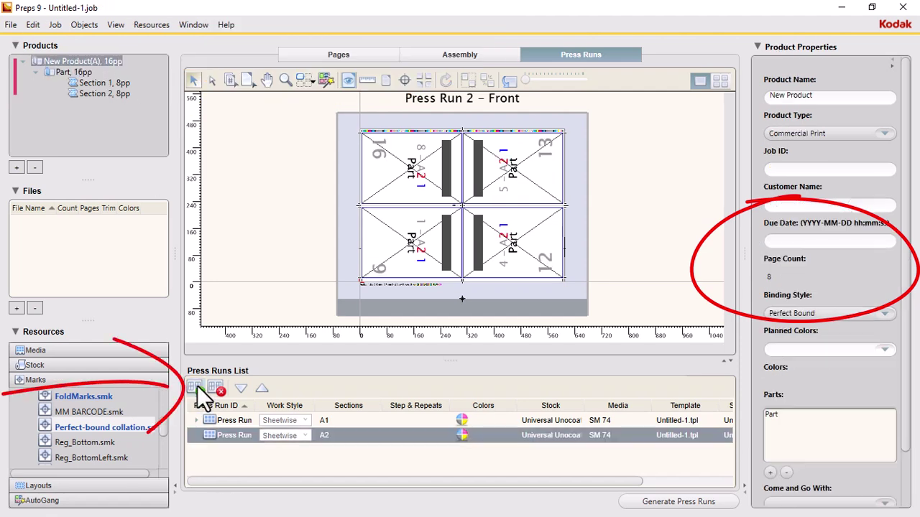
pyautogui.click(197, 387)
pyautogui.click(197, 386)
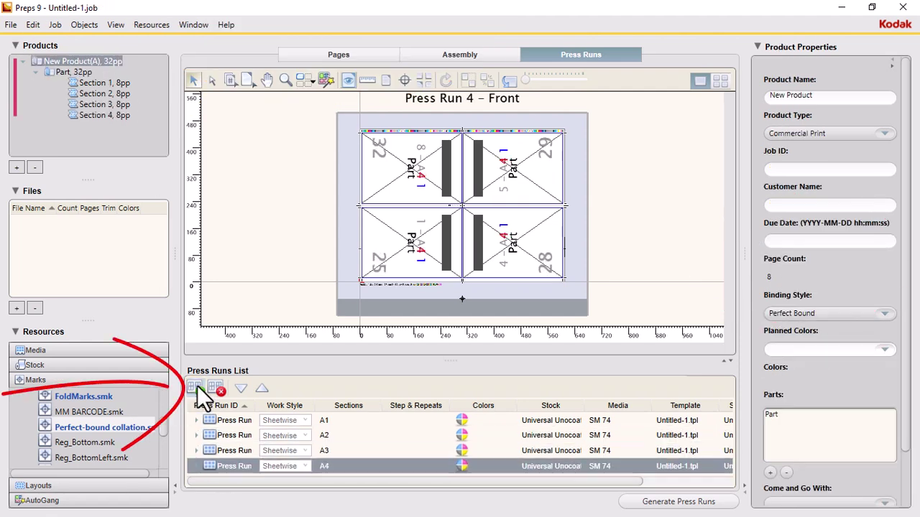
pyautogui.click(197, 386)
pyautogui.click(197, 387)
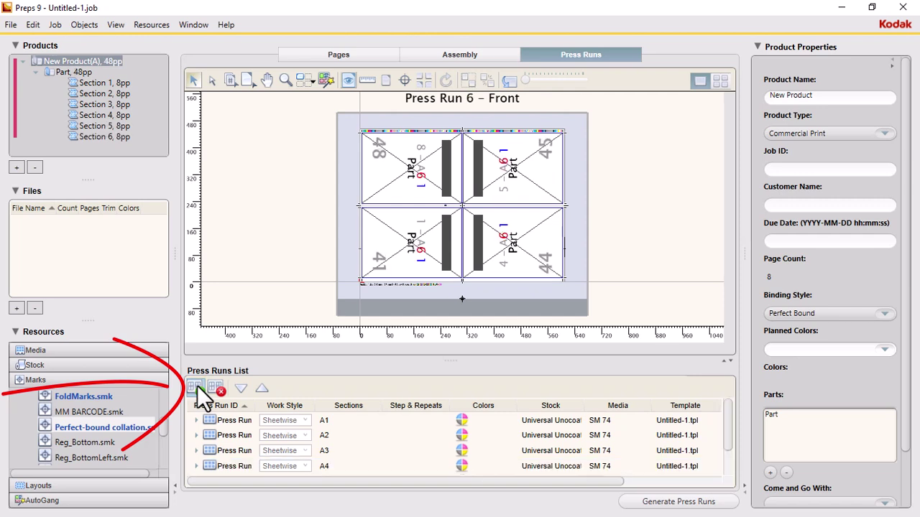
pyautogui.click(197, 386)
pyautogui.click(197, 387)
pyautogui.click(197, 387)
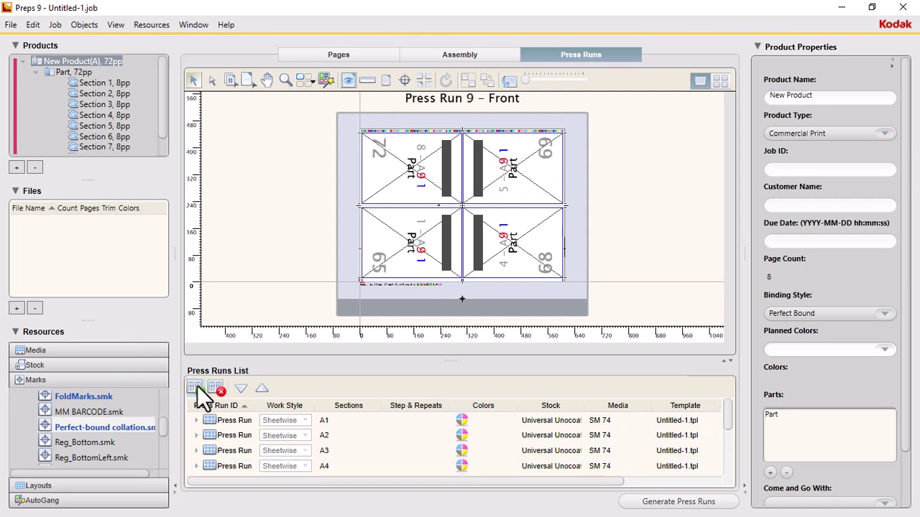
pyautogui.click(197, 387)
pyautogui.click(197, 387)
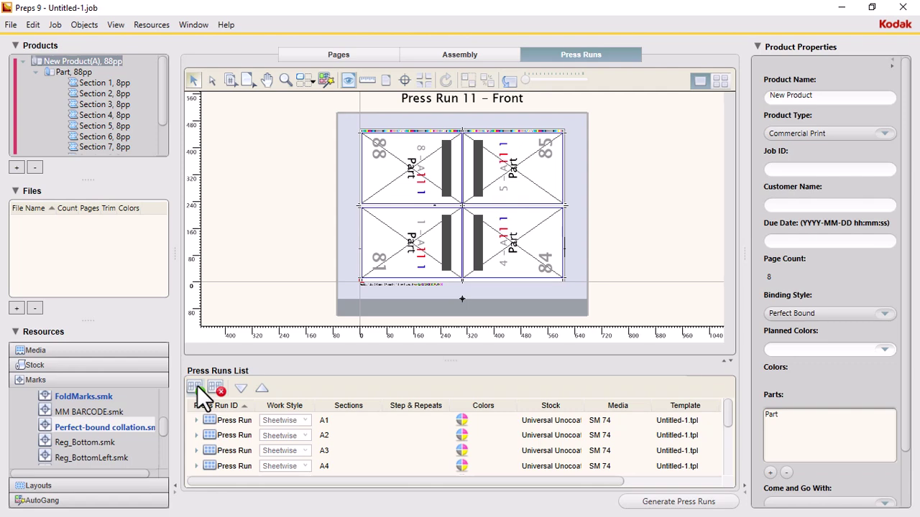
# Import the KODAK PREPS TEST PDF from the Desktop into the job's files
pyautogui.click(17, 309)
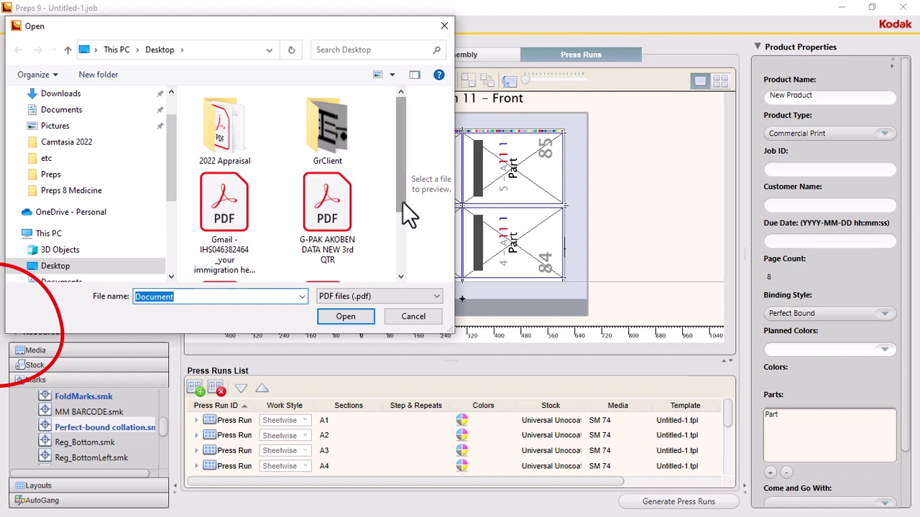
pyautogui.moveTo(403, 201); pyautogui.dragTo(405, 269)
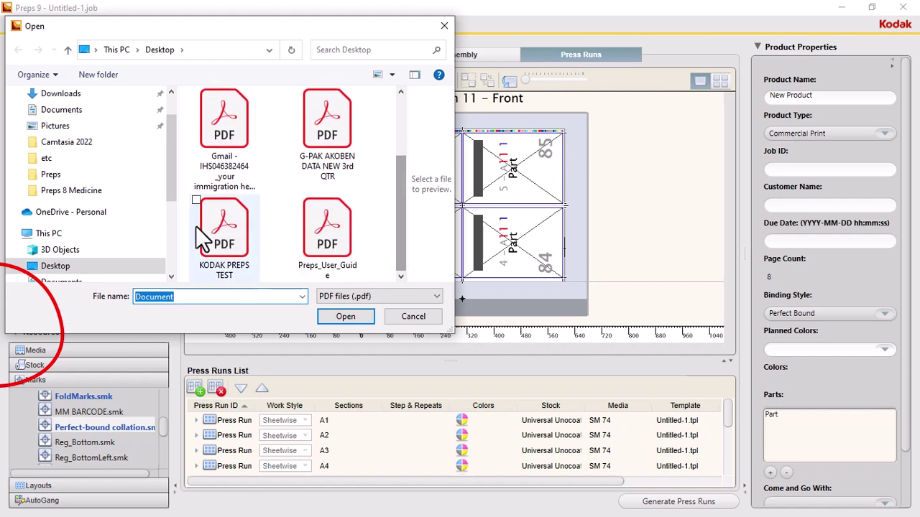
pyautogui.click(224, 243)
pyautogui.click(345, 316)
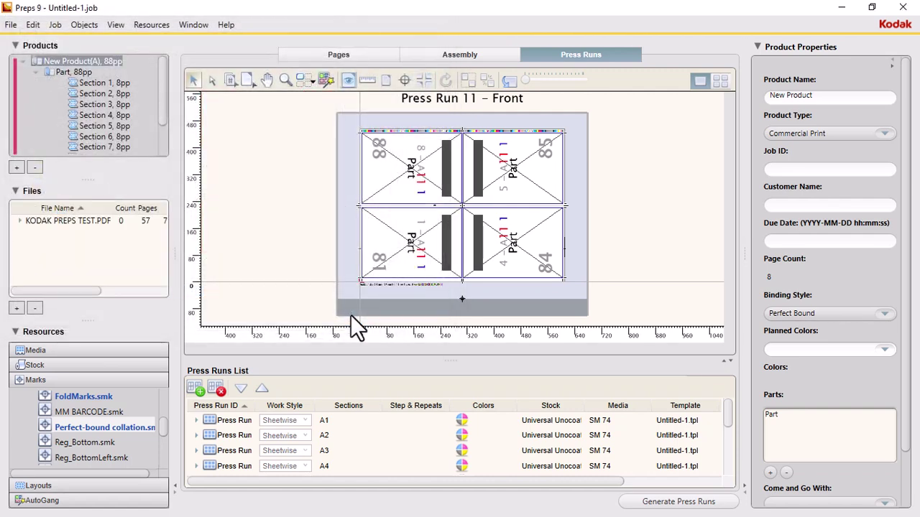
# Expand the Pages List, assign the KODAK PREPS TEST.PDF pages to the Part, and return to the press runs view
pyautogui.click(341, 54)
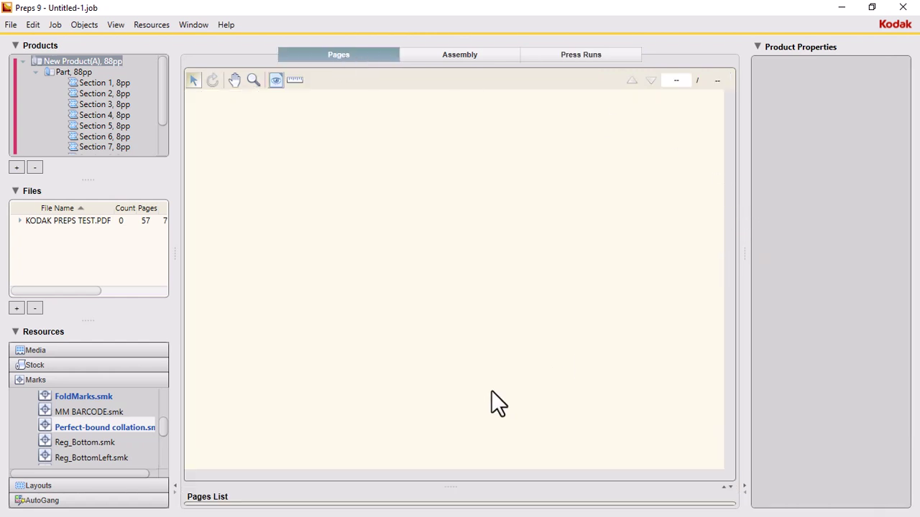
pyautogui.moveTo(446, 488); pyautogui.dragTo(431, 240)
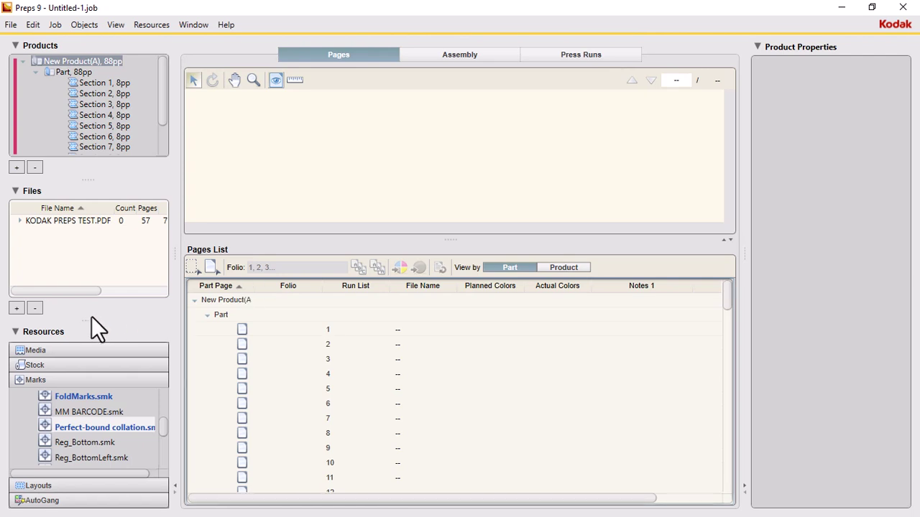
pyautogui.moveTo(52, 222); pyautogui.dragTo(332, 316)
pyautogui.click(564, 64)
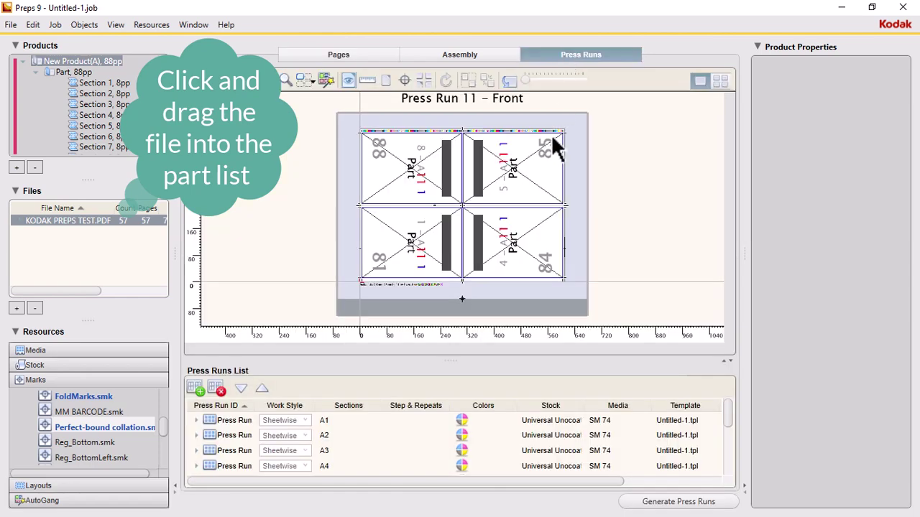
# Check how the assigned PDF pages fall on press runs 1, 4, 9 and 11
pyautogui.click(523, 420)
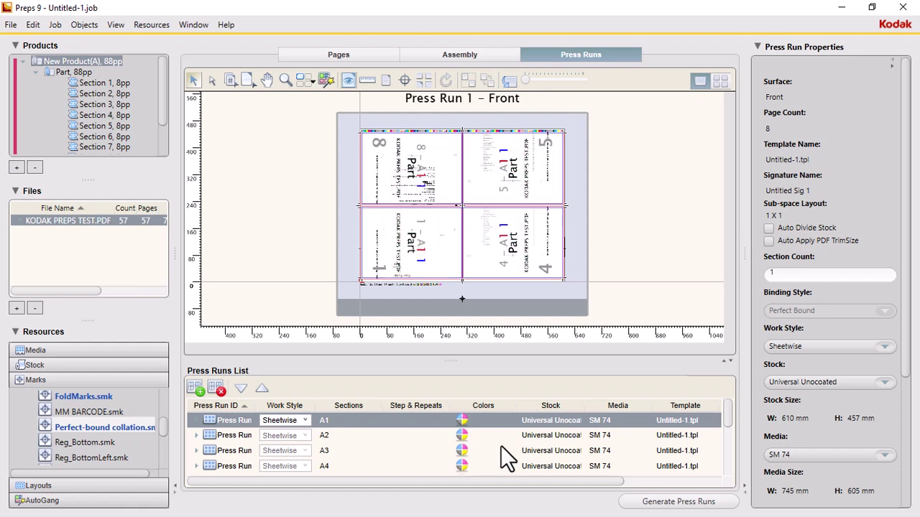
pyautogui.click(485, 467)
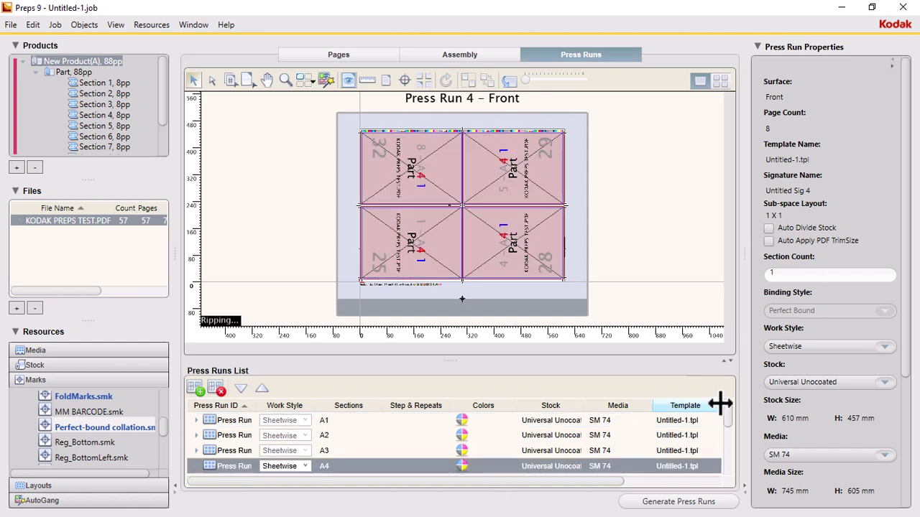
pyautogui.moveTo(729, 414); pyautogui.dragTo(728, 451)
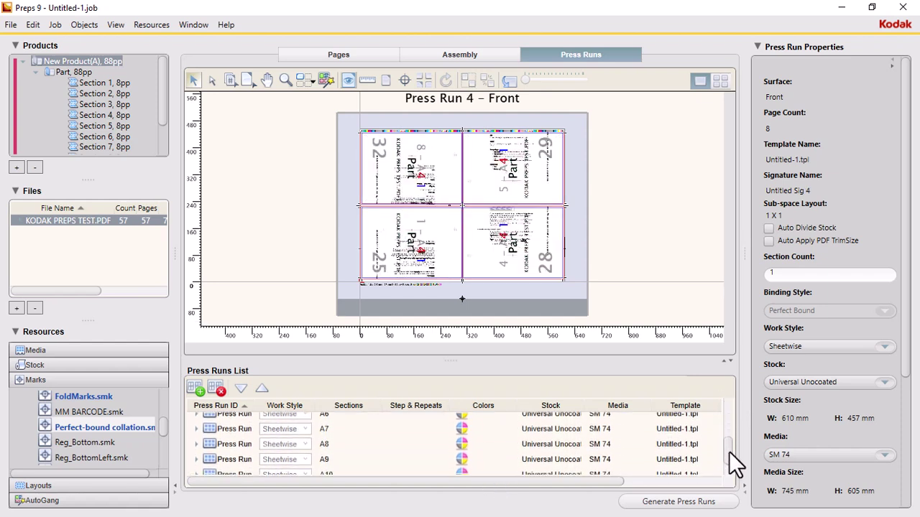
pyautogui.click(572, 459)
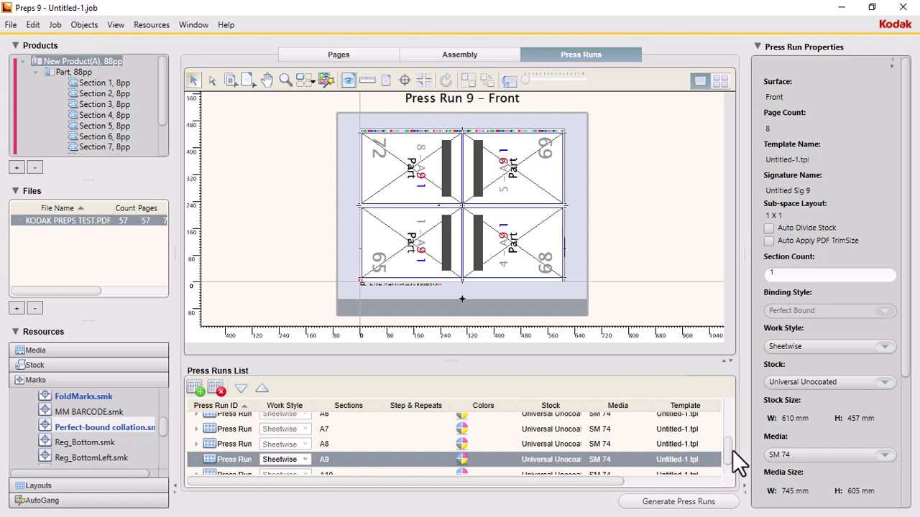
pyautogui.moveTo(728, 448); pyautogui.dragTo(728, 460)
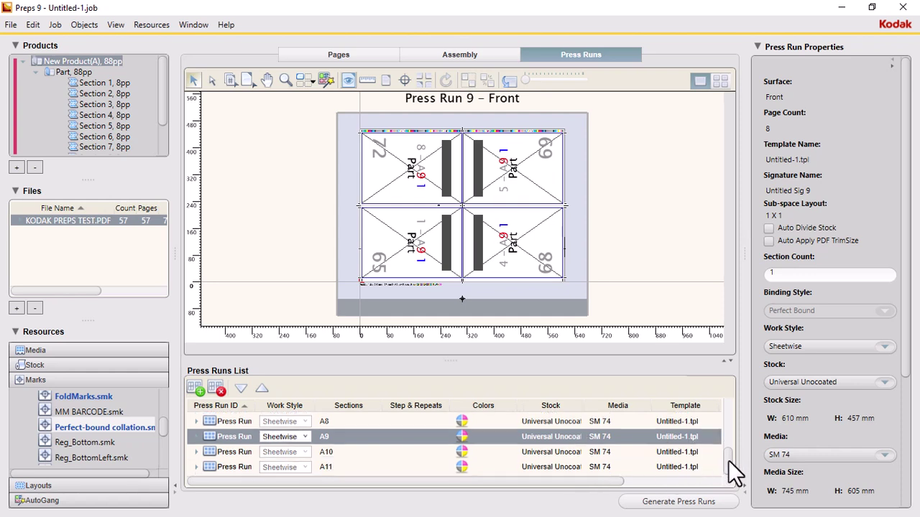
pyautogui.click(532, 462)
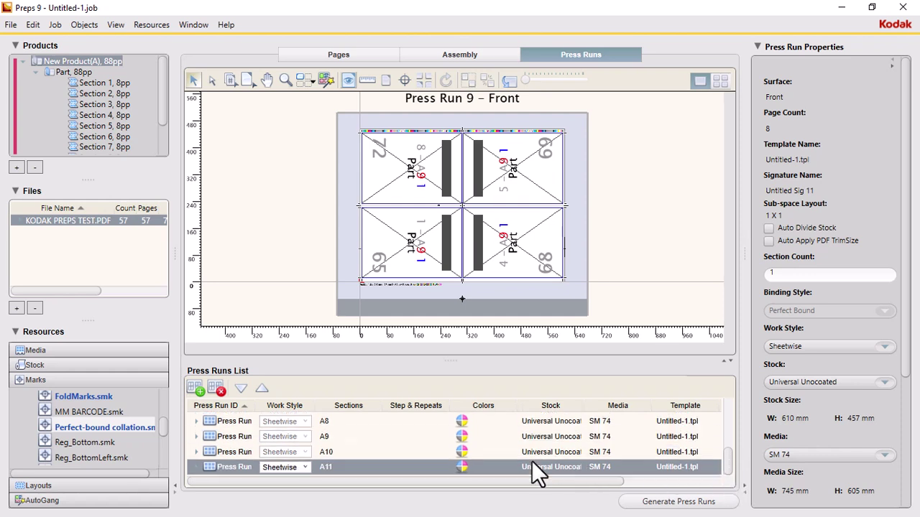
# Examine the Part's page list and preview run list page 57 to find where the assigned PDF pages end
pyautogui.click(371, 57)
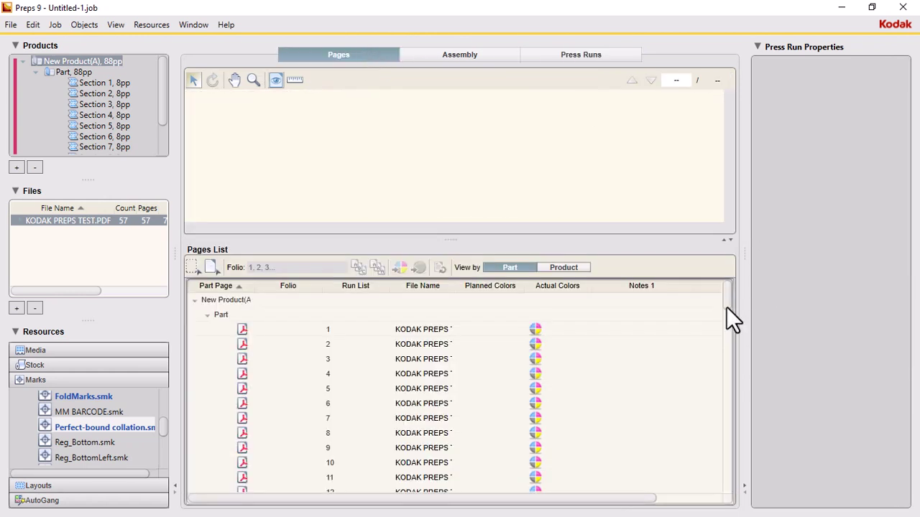
pyautogui.moveTo(726, 303); pyautogui.dragTo(728, 418)
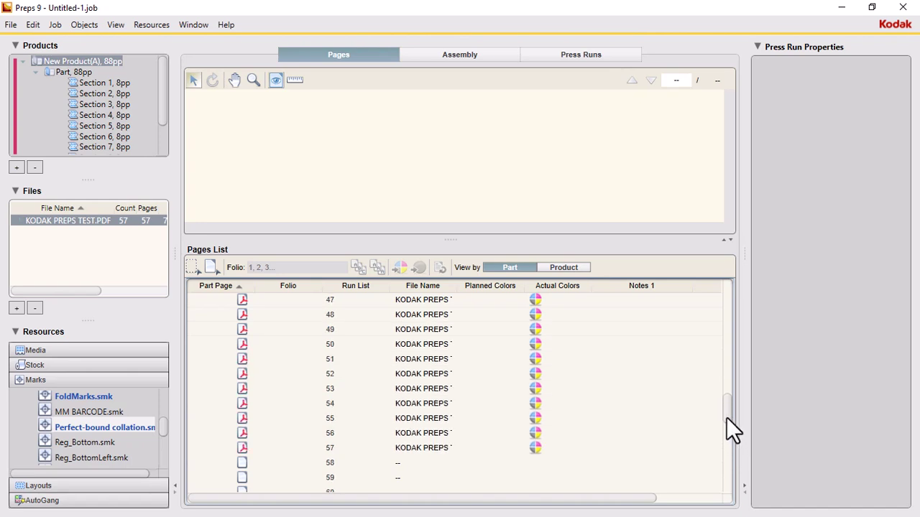
pyautogui.click(458, 444)
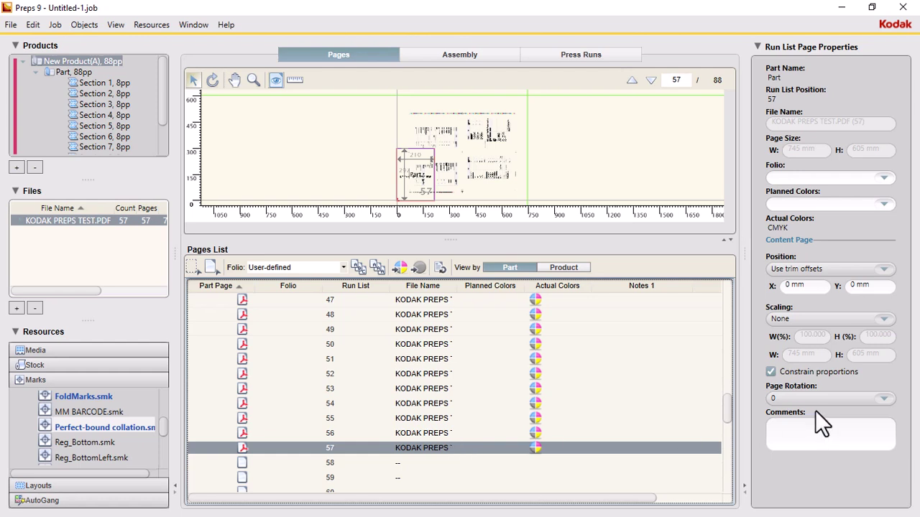
pyautogui.moveTo(725, 408); pyautogui.dragTo(723, 285)
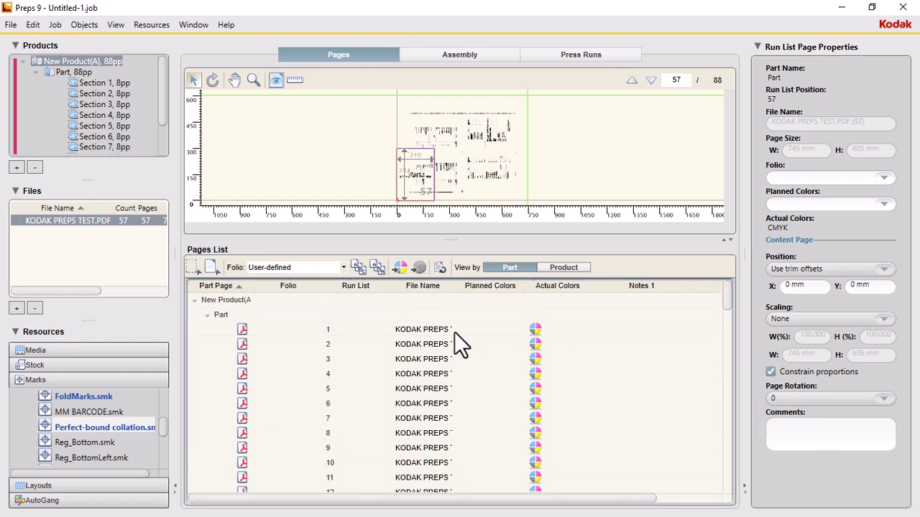
# Clear all assigned pages from the Part and remove KODAK PREPS TEST.PDF from the job's files
pyautogui.hotkey('ctrl', 'a')
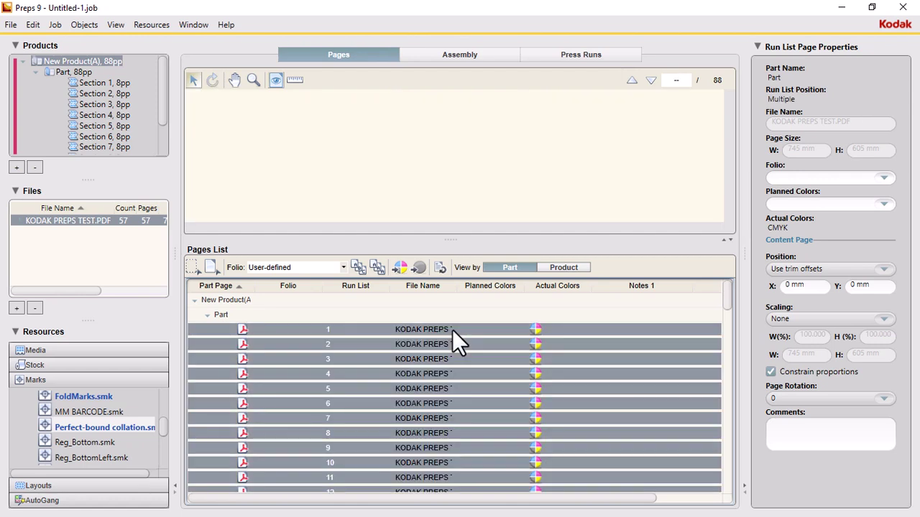
pyautogui.press('Escape')
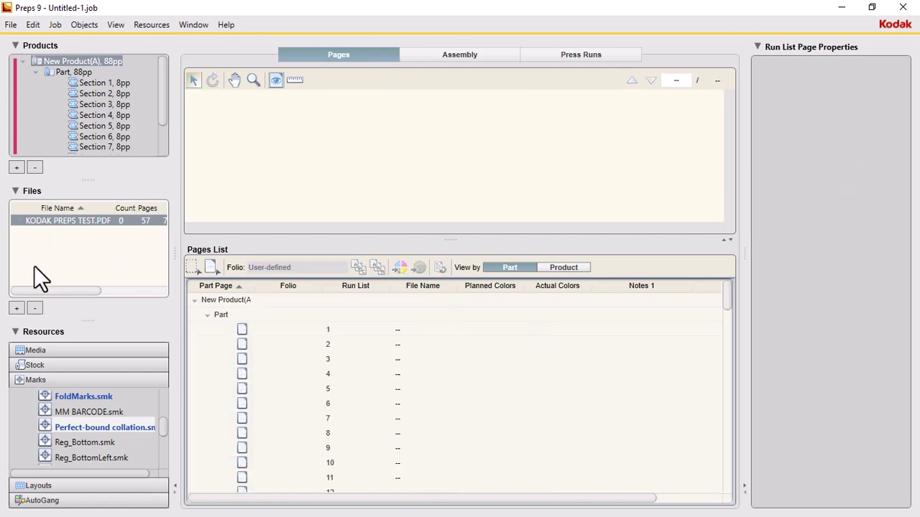
pyautogui.click(35, 308)
# Import Preps_User_Guide.pdf from the Desktop and assign its pages to the Part from run list position 1
pyautogui.click(15, 308)
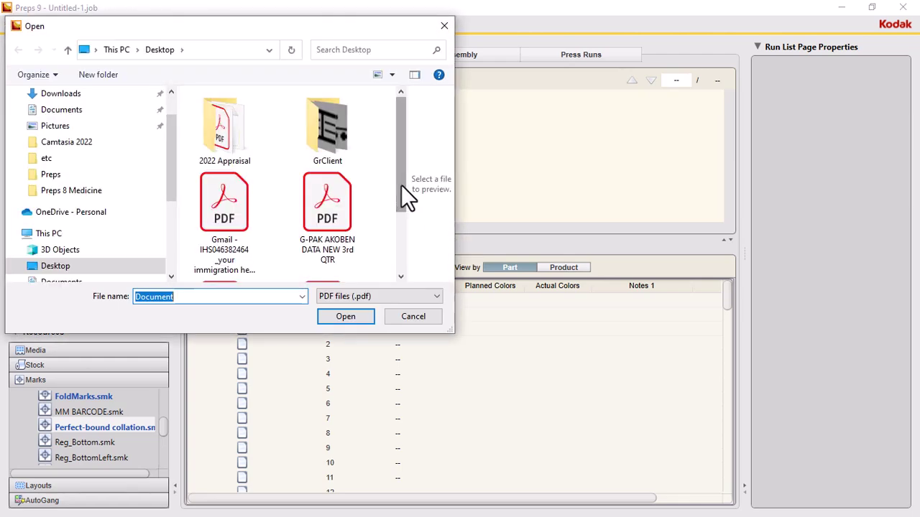
pyautogui.moveTo(401, 185); pyautogui.dragTo(404, 252)
pyautogui.doubleClick(334, 244)
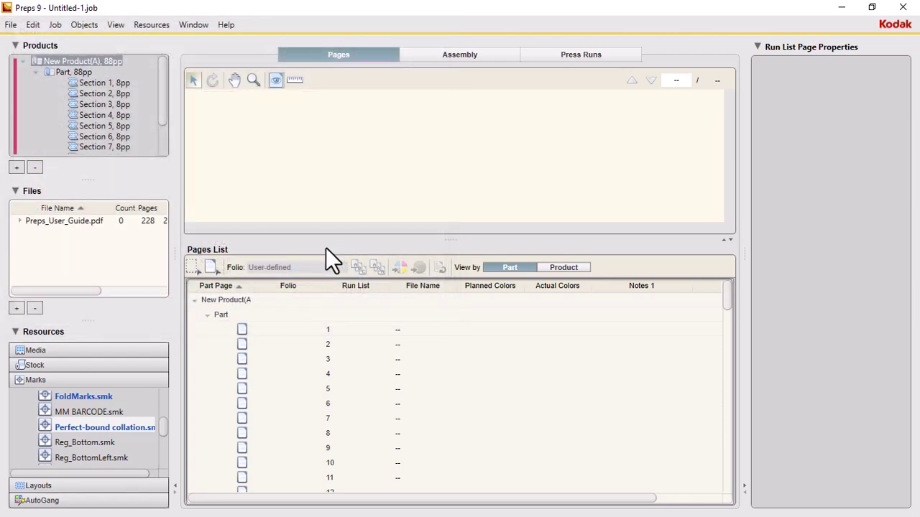
pyautogui.moveTo(71, 220); pyautogui.dragTo(295, 332)
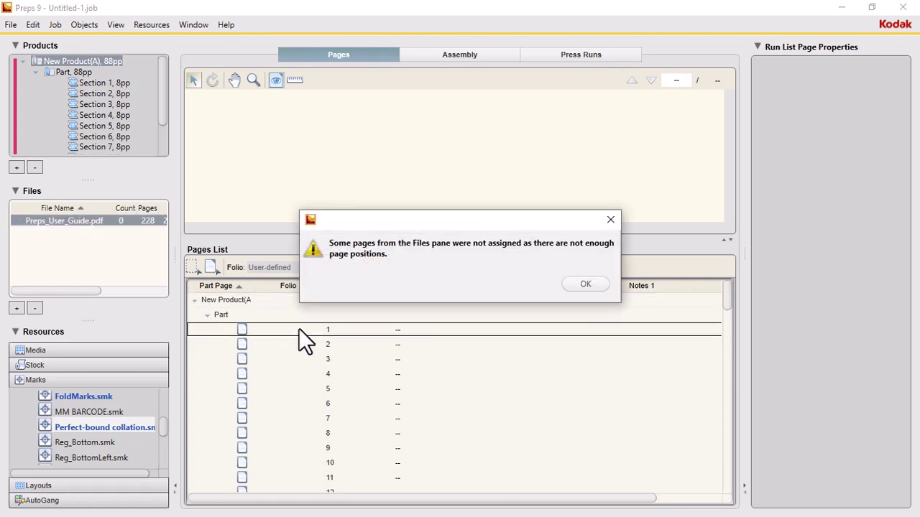
pyautogui.click(586, 285)
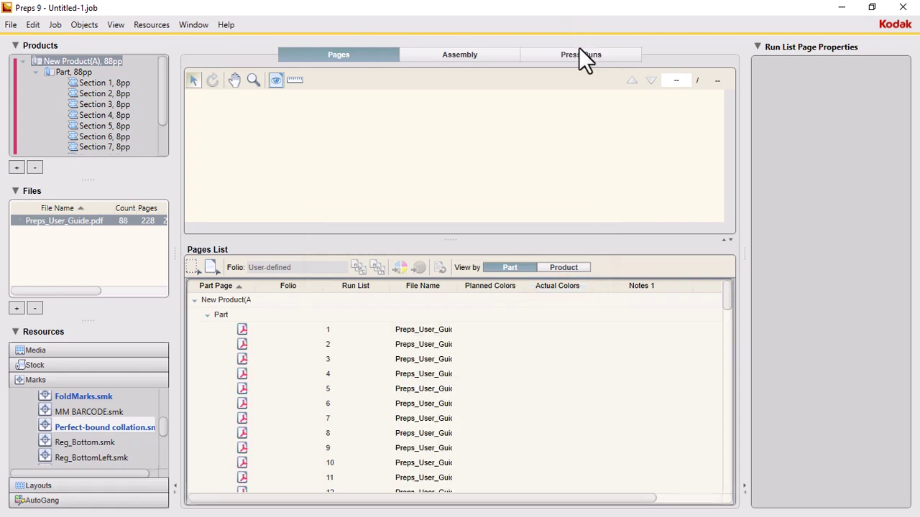
# Set the content position of run list pages 1 to 88 to Center in template page
pyautogui.click(400, 329)
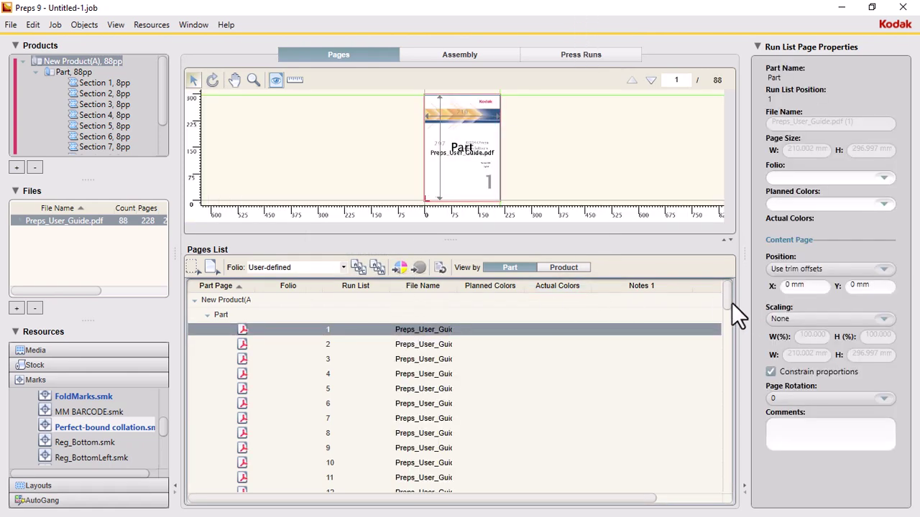
pyautogui.click(730, 463)
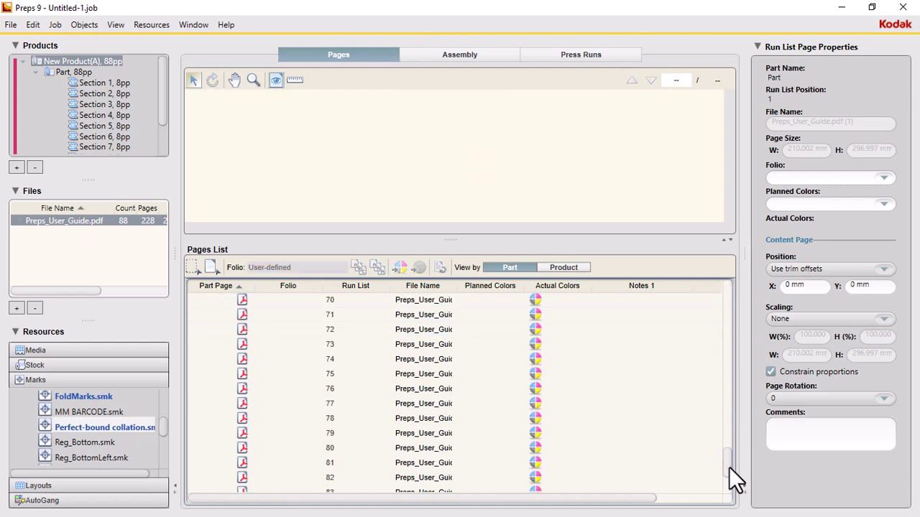
pyautogui.moveTo(728, 467); pyautogui.dragTo(729, 493)
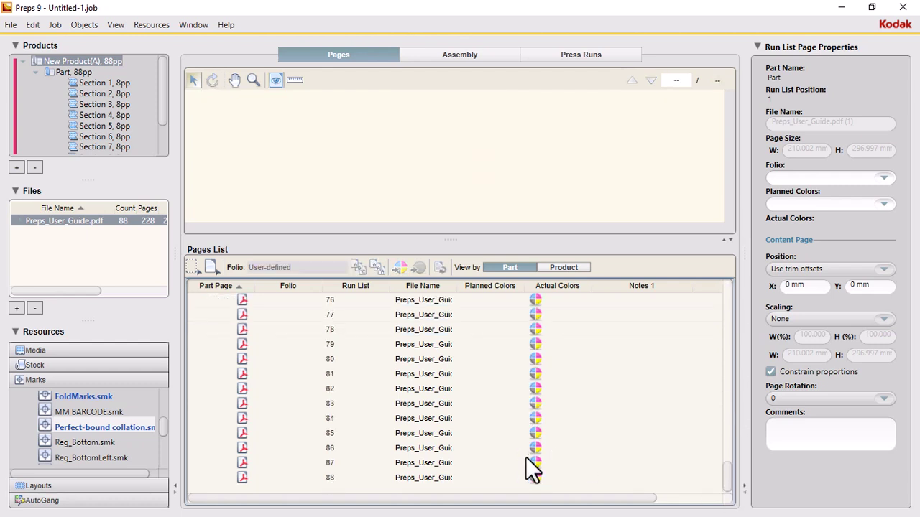
pyautogui.keyDown('shift'); pyautogui.click(494, 478); pyautogui.keyUp('shift')
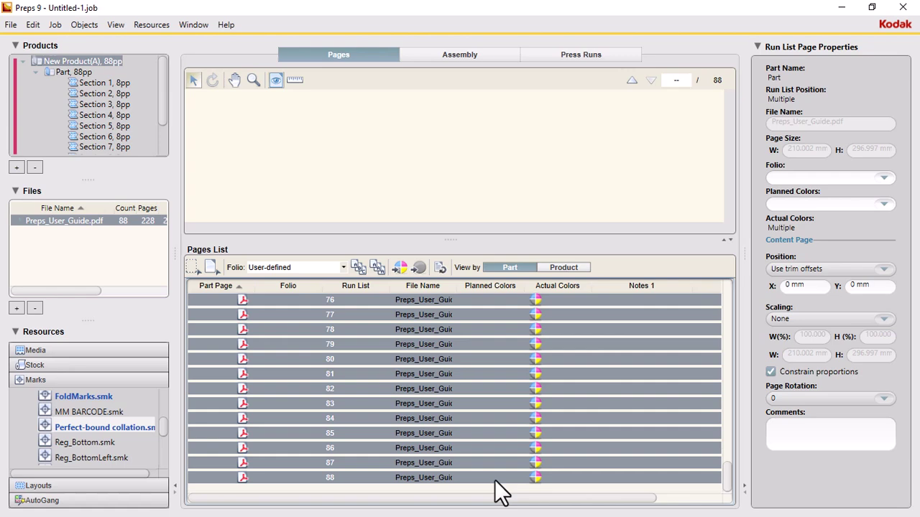
pyautogui.click(881, 272)
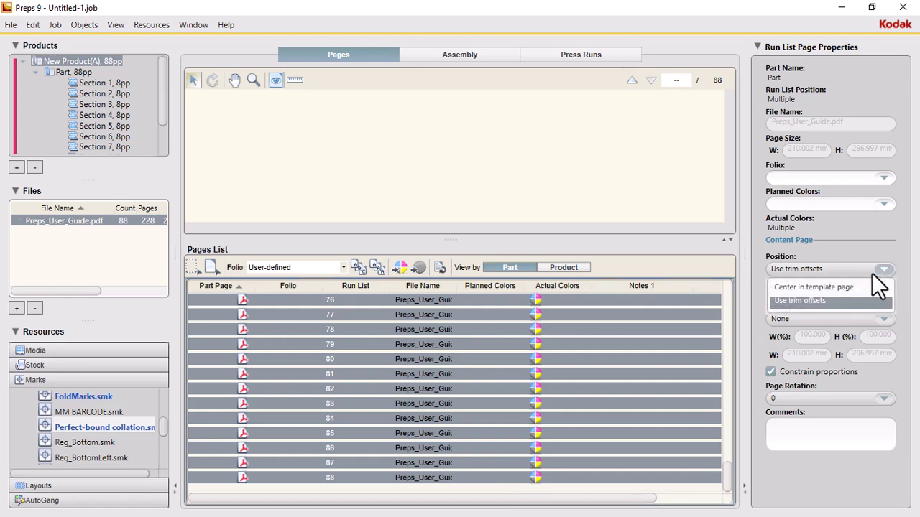
pyautogui.click(833, 287)
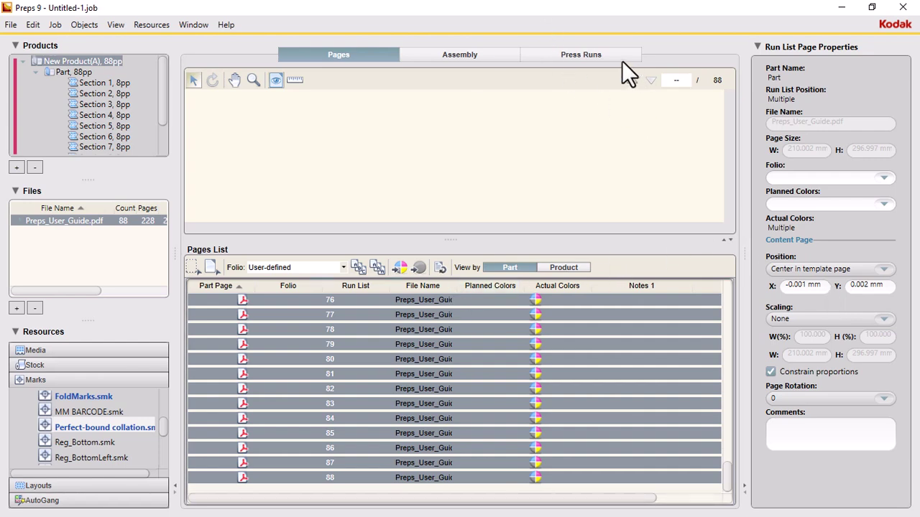
# Check the placed Preps_User_Guide.pdf pages on press runs 8 to 11 and press run 1, including Section 1's properties
pyautogui.click(583, 55)
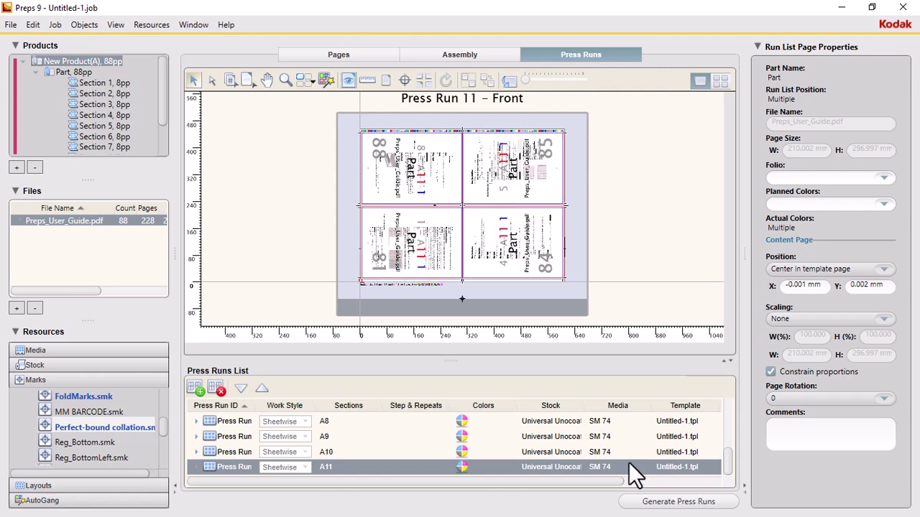
pyautogui.click(567, 456)
pyautogui.click(557, 435)
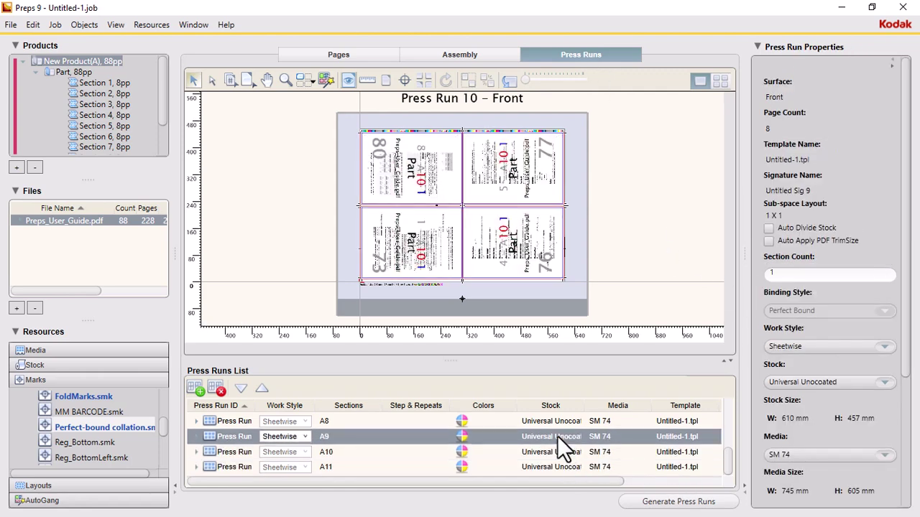
pyautogui.click(551, 423)
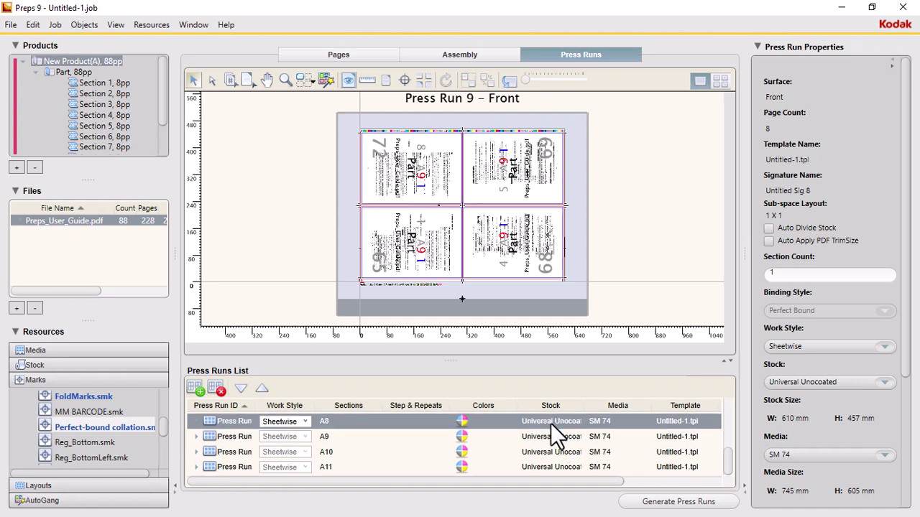
pyautogui.click(596, 469)
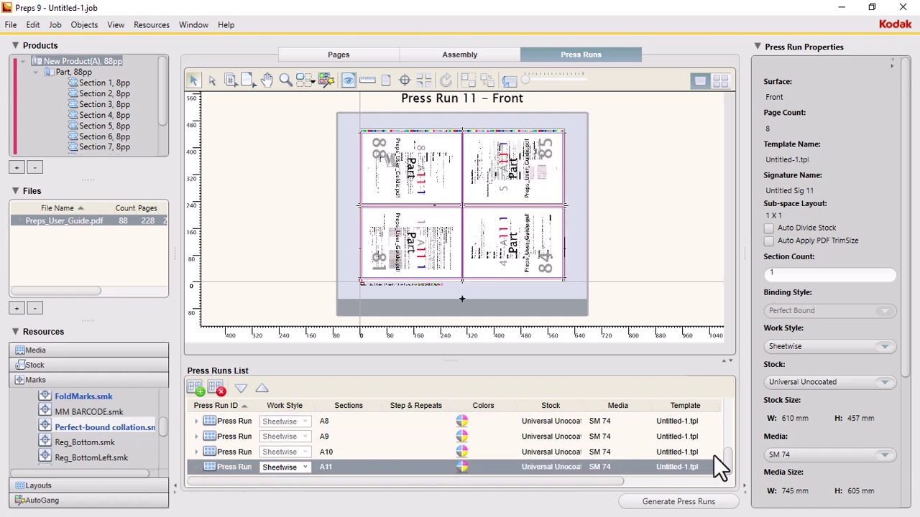
pyautogui.moveTo(728, 454); pyautogui.dragTo(726, 400)
pyautogui.click(575, 421)
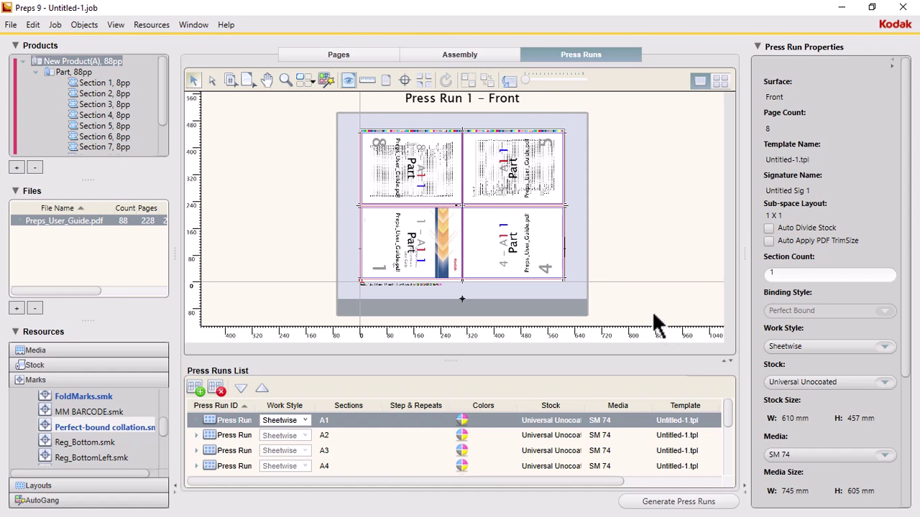
pyautogui.click(466, 180)
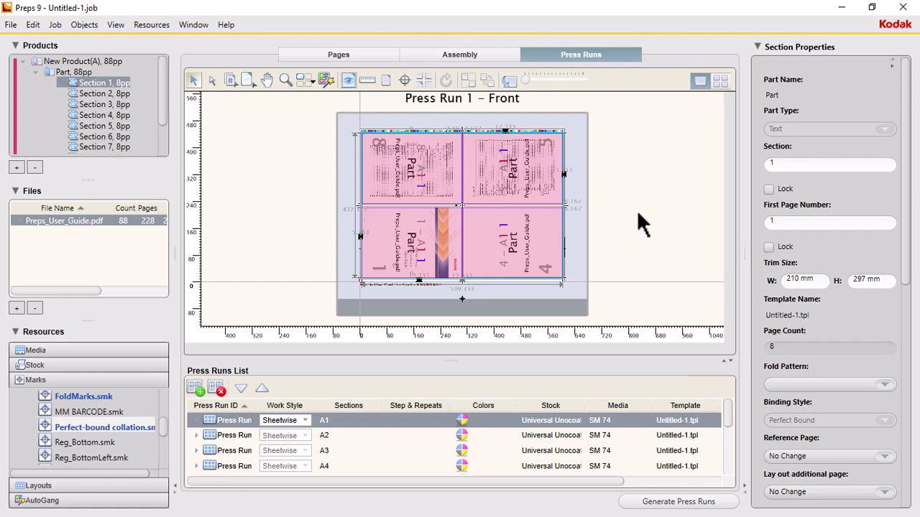
pyautogui.click(661, 221)
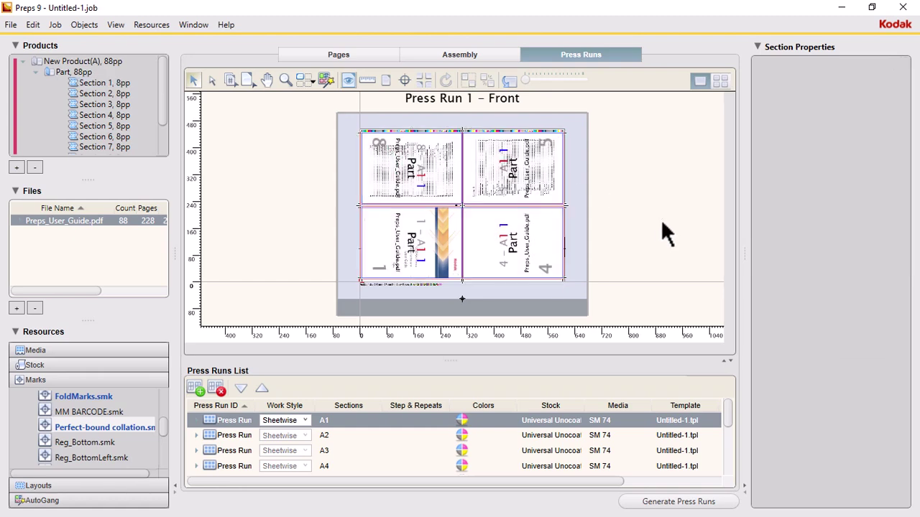
# Print the imposed job to a PDF named TEST PREPS on the Desktop, and switch to the Windows desktop
pyautogui.hotkey('ctrl', 'p')
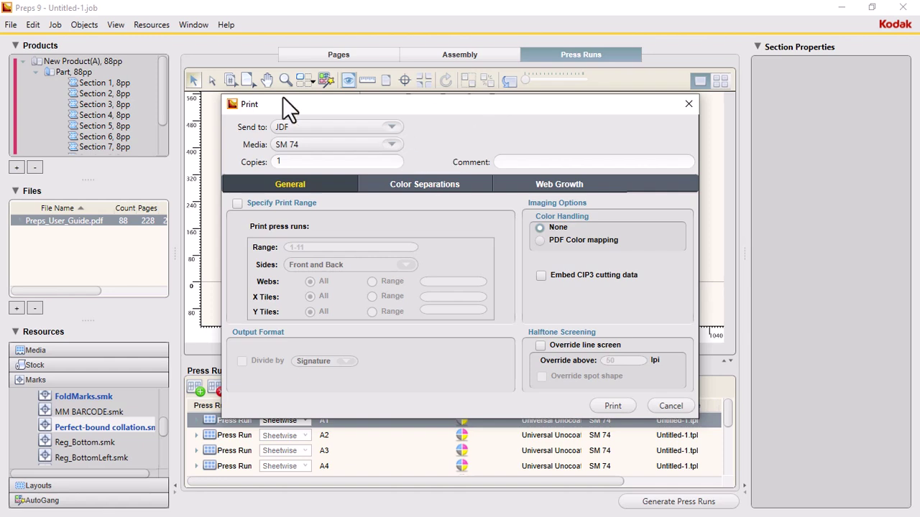
pyautogui.click(389, 128)
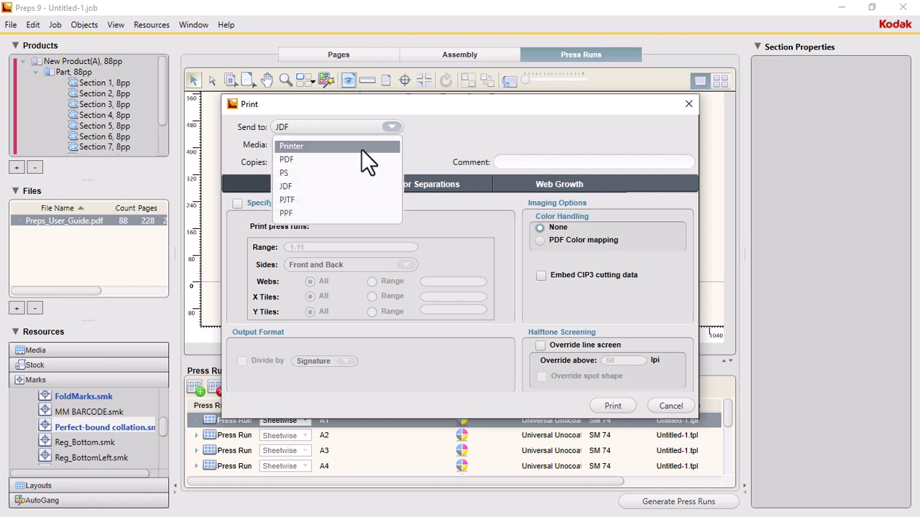
pyautogui.click(321, 159)
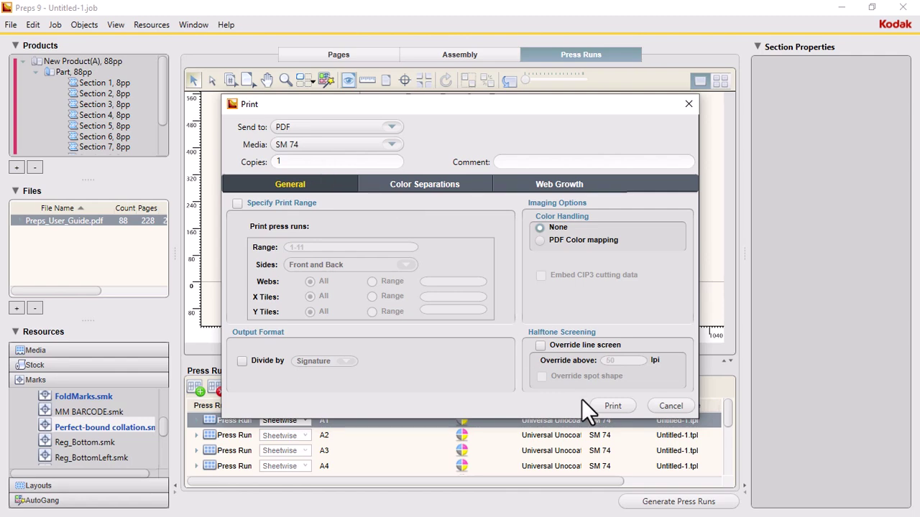
pyautogui.click(613, 406)
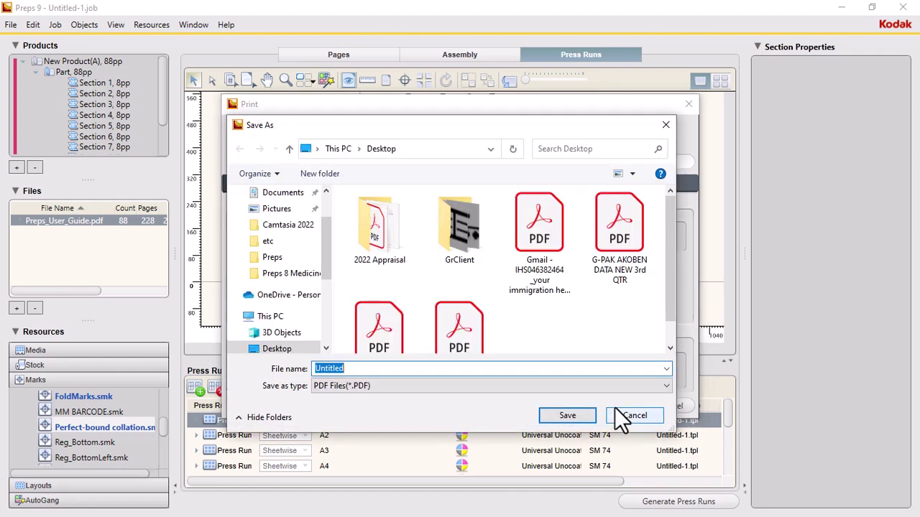
pyautogui.write('TEST PREPS')
pyautogui.press('Return')
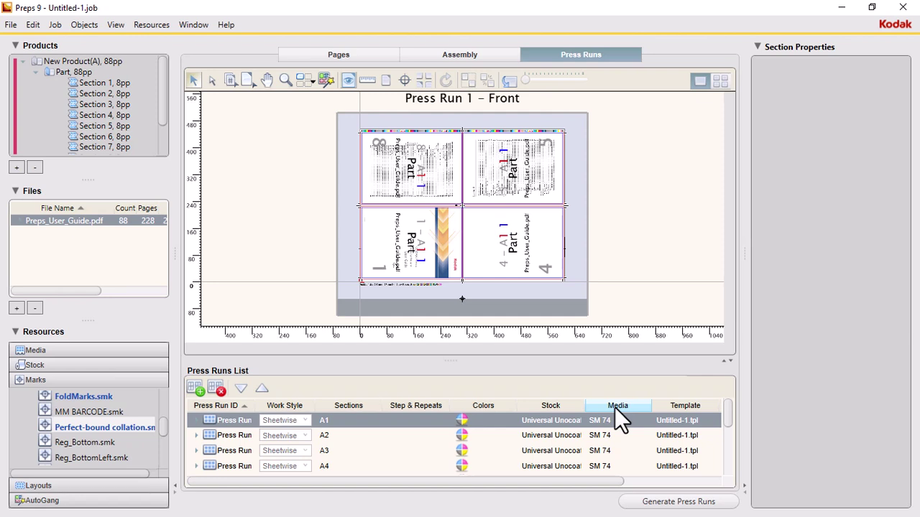
pyautogui.click(838, 4)
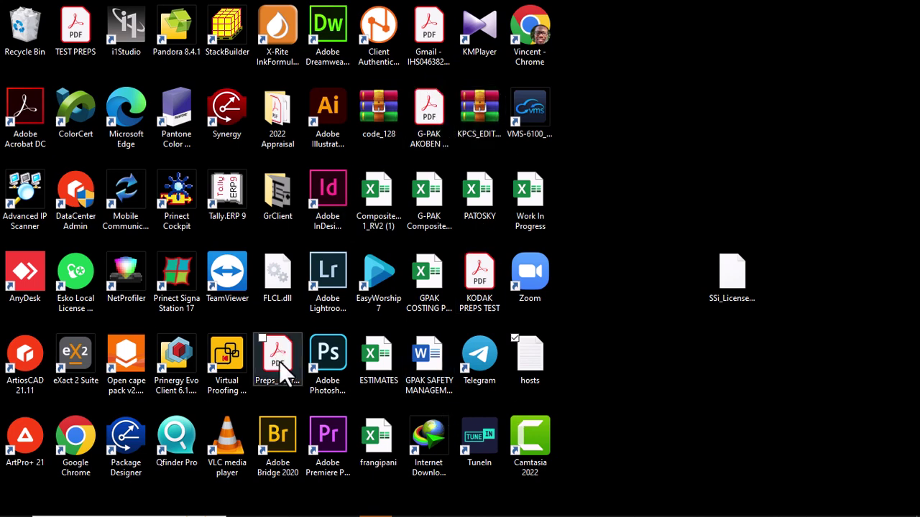
# Open KODAK PREPS TEST from the desktop in Adobe Acrobat Pro DC and examine its imposed sheets and printing marks from page 1 onward
pyautogui.click(488, 285)
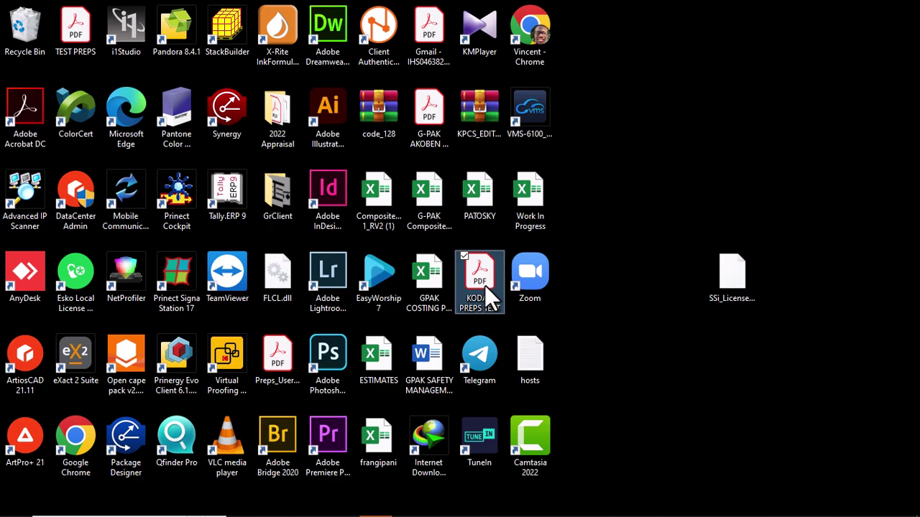
pyautogui.doubleClick(484, 285)
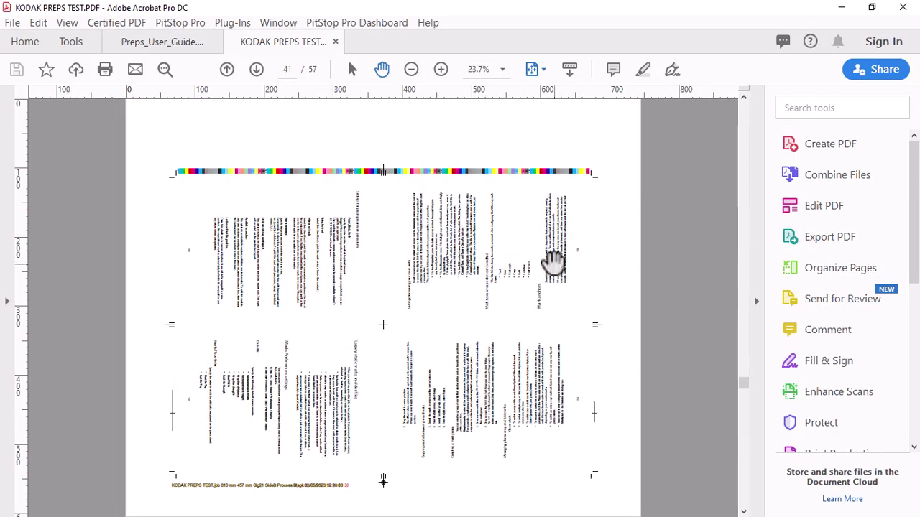
pyautogui.scroll(5, 554, 262)
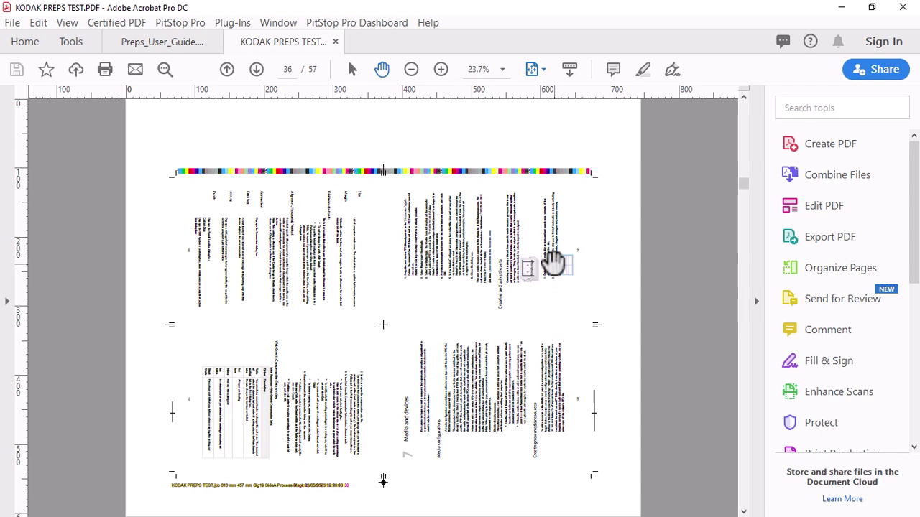
pyautogui.scroll(20, 554, 262)
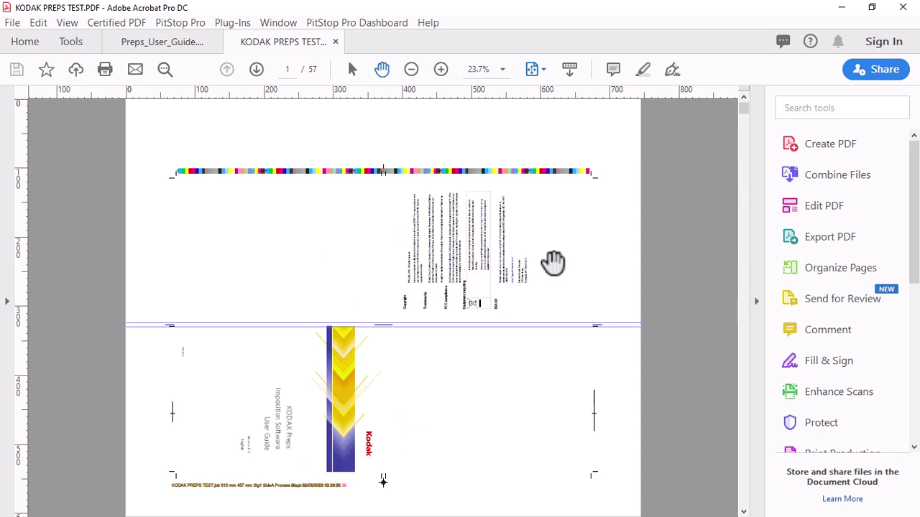
pyautogui.scroll(-8, 554, 262)
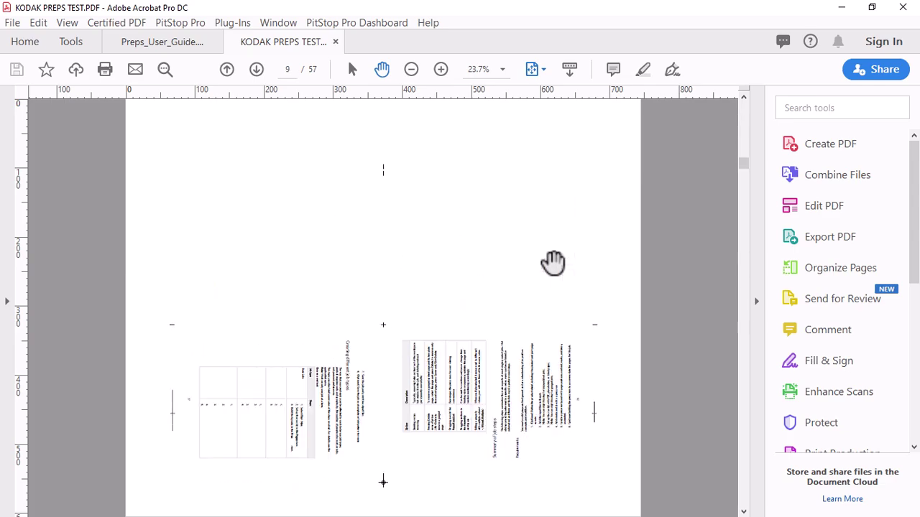
pyautogui.scroll(-7, 554, 262)
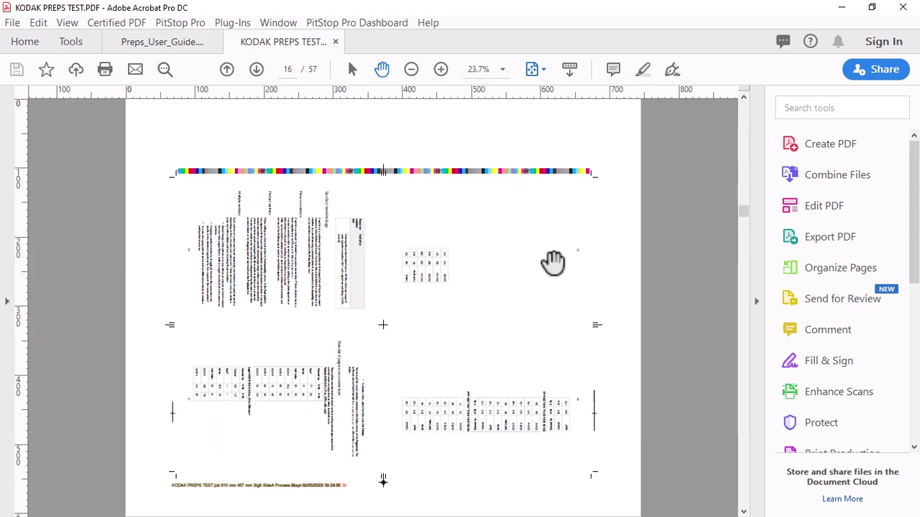